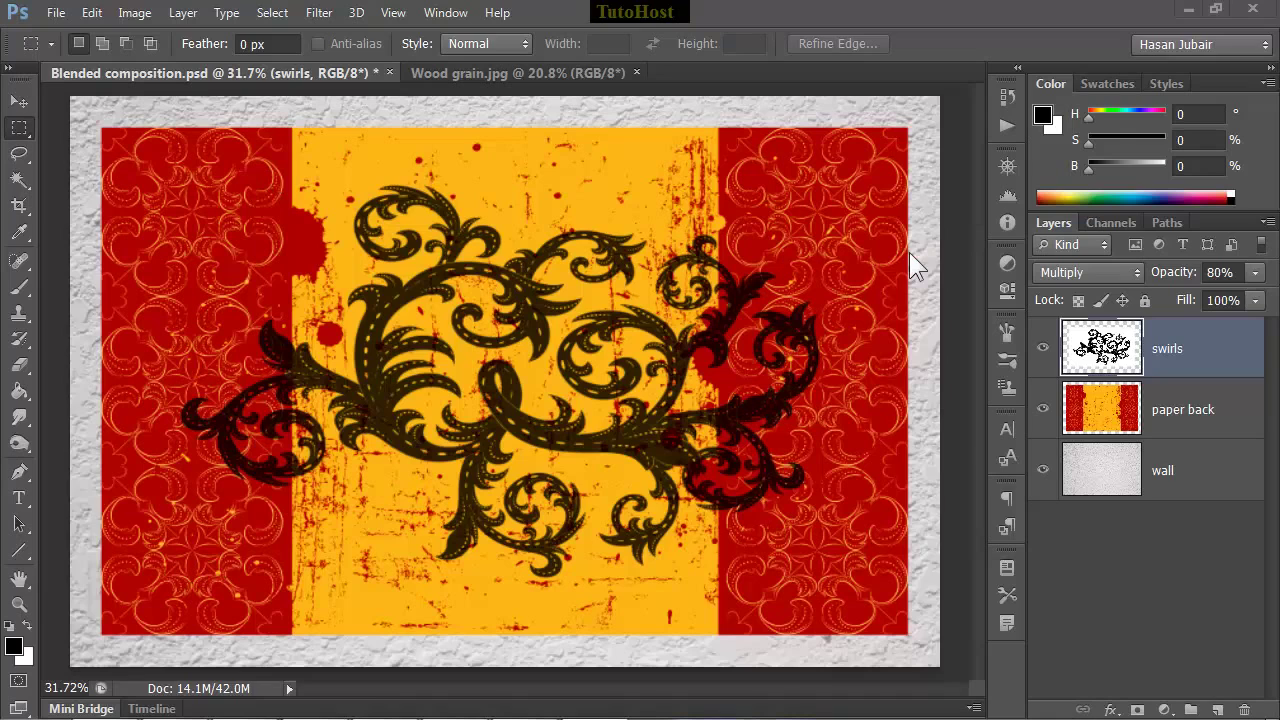
Select the paper back layer and load its paper back Transparency channel as a new selection.
left_click(1094, 412)
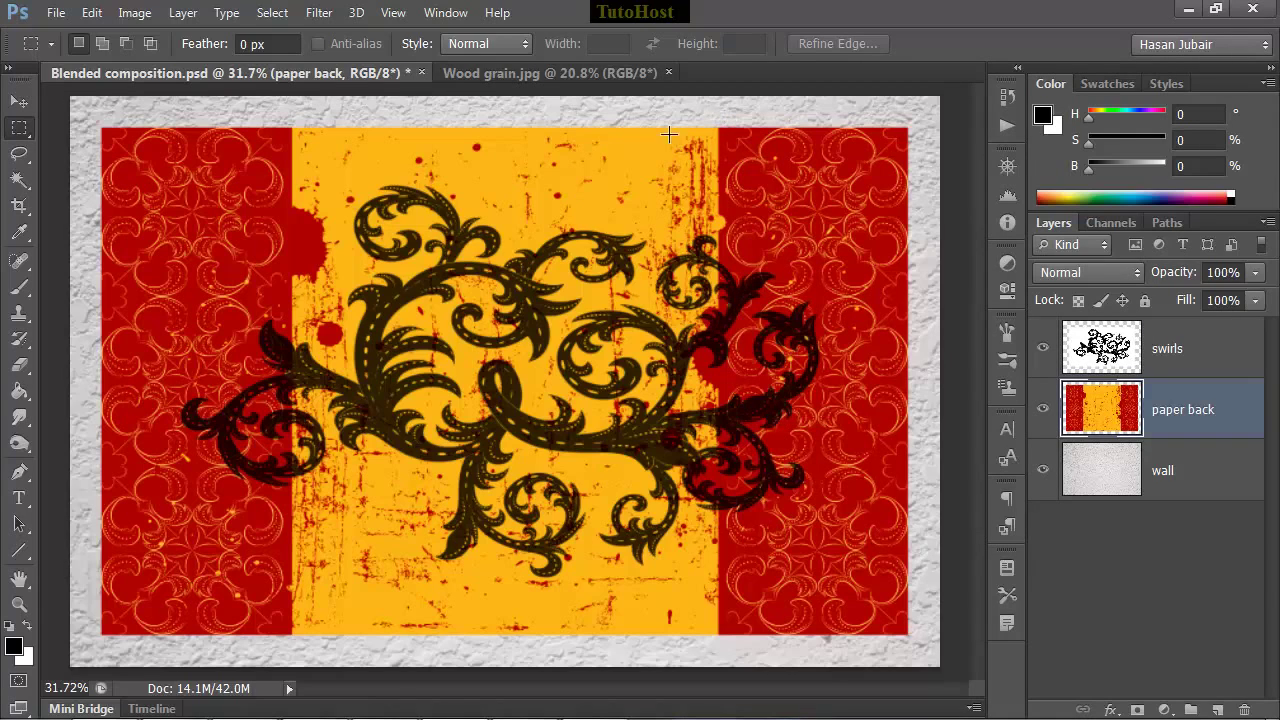
left_click(272, 20)
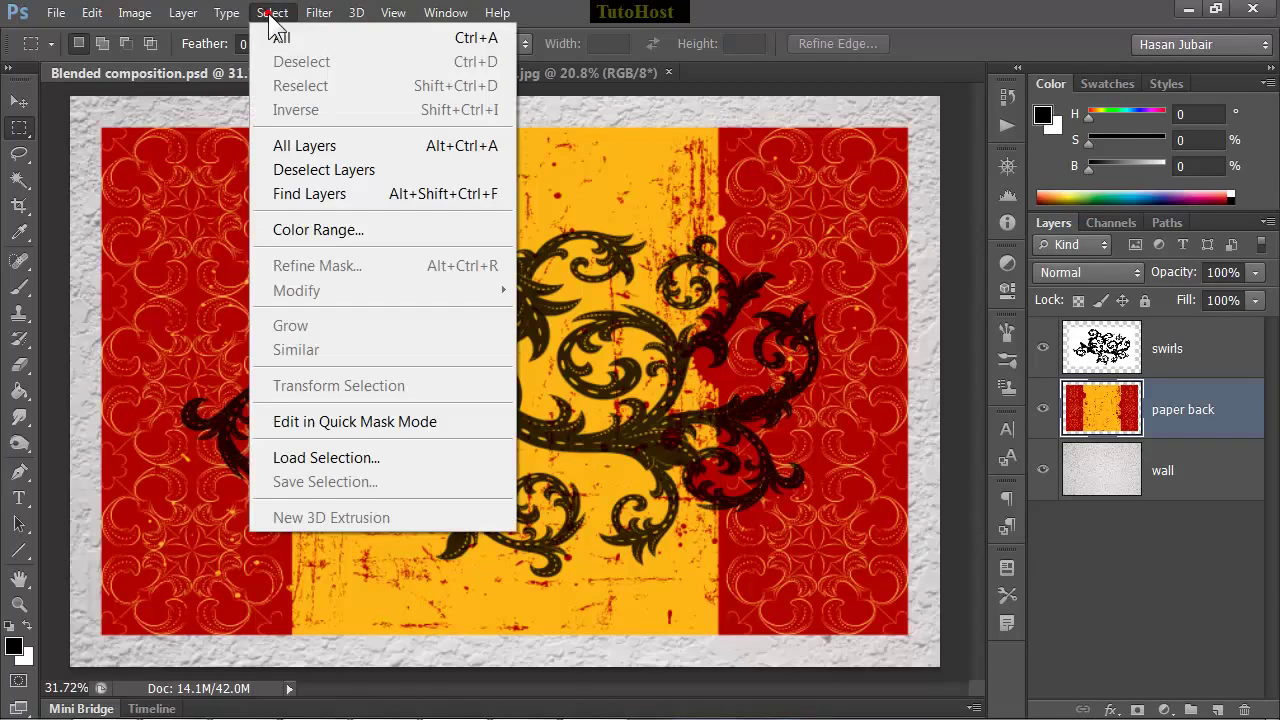
left_click(324, 459)
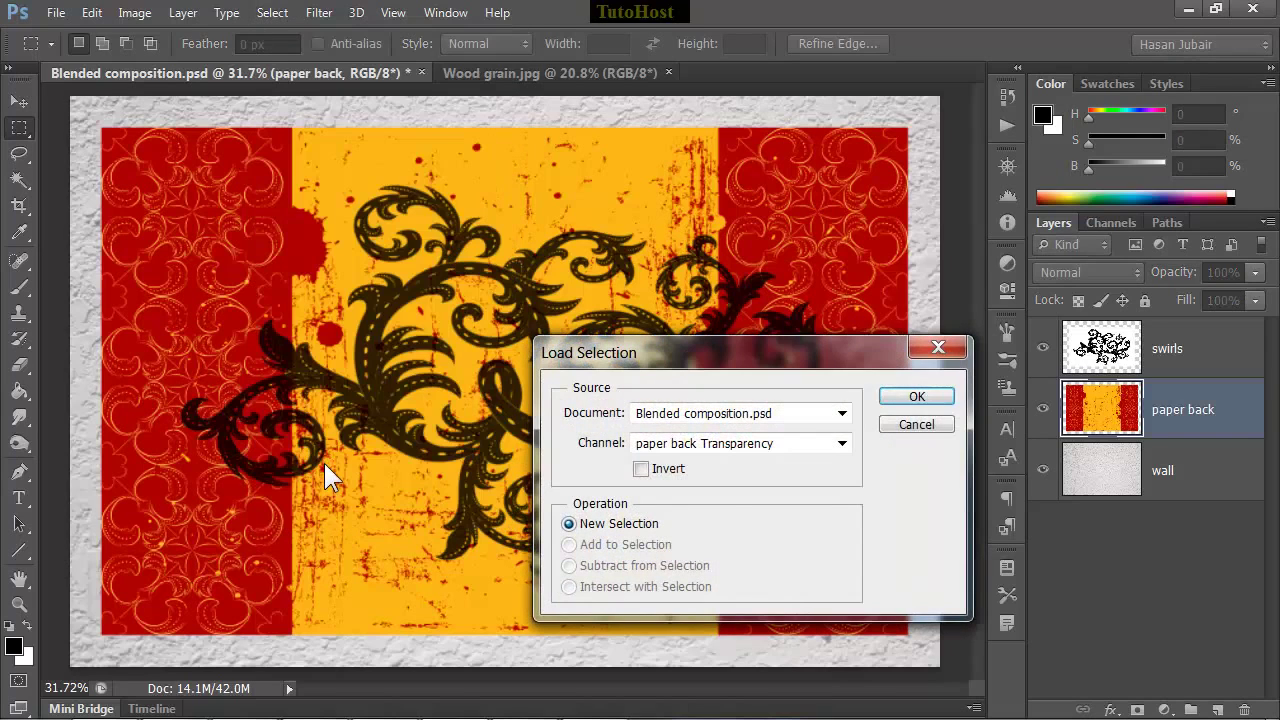
left_click(820, 413)
left_click(818, 414)
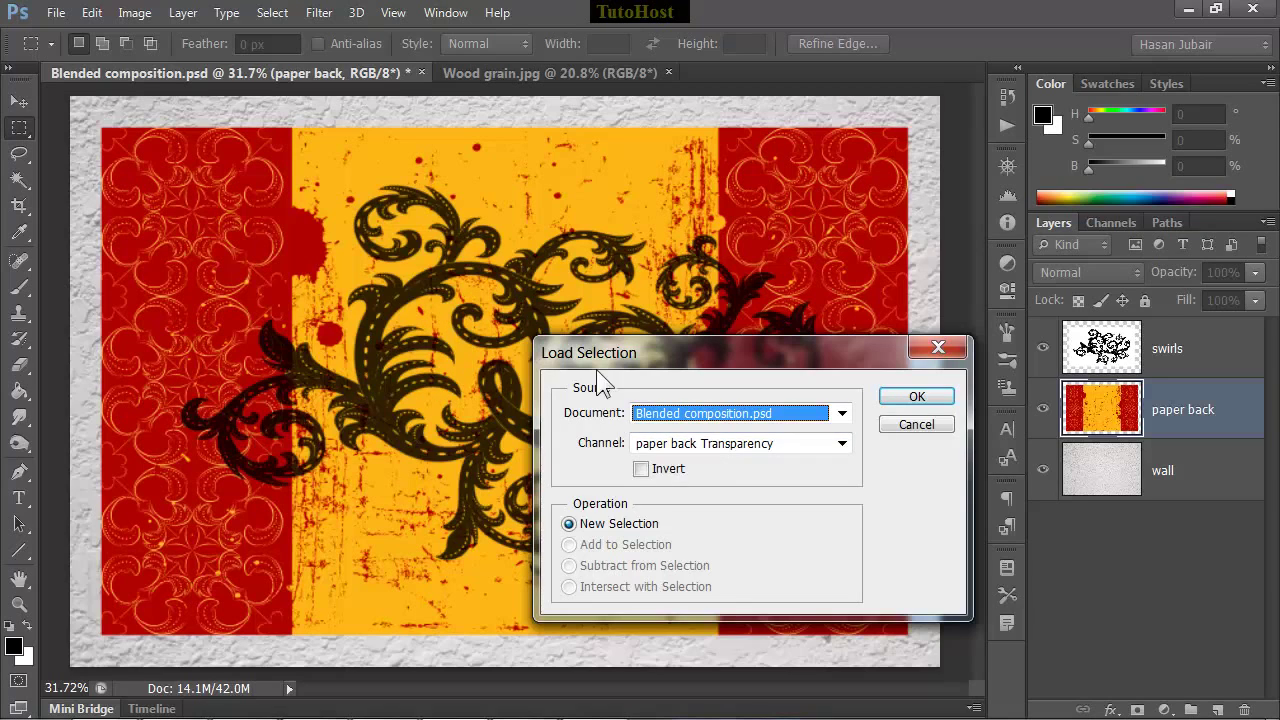
left_click(746, 446)
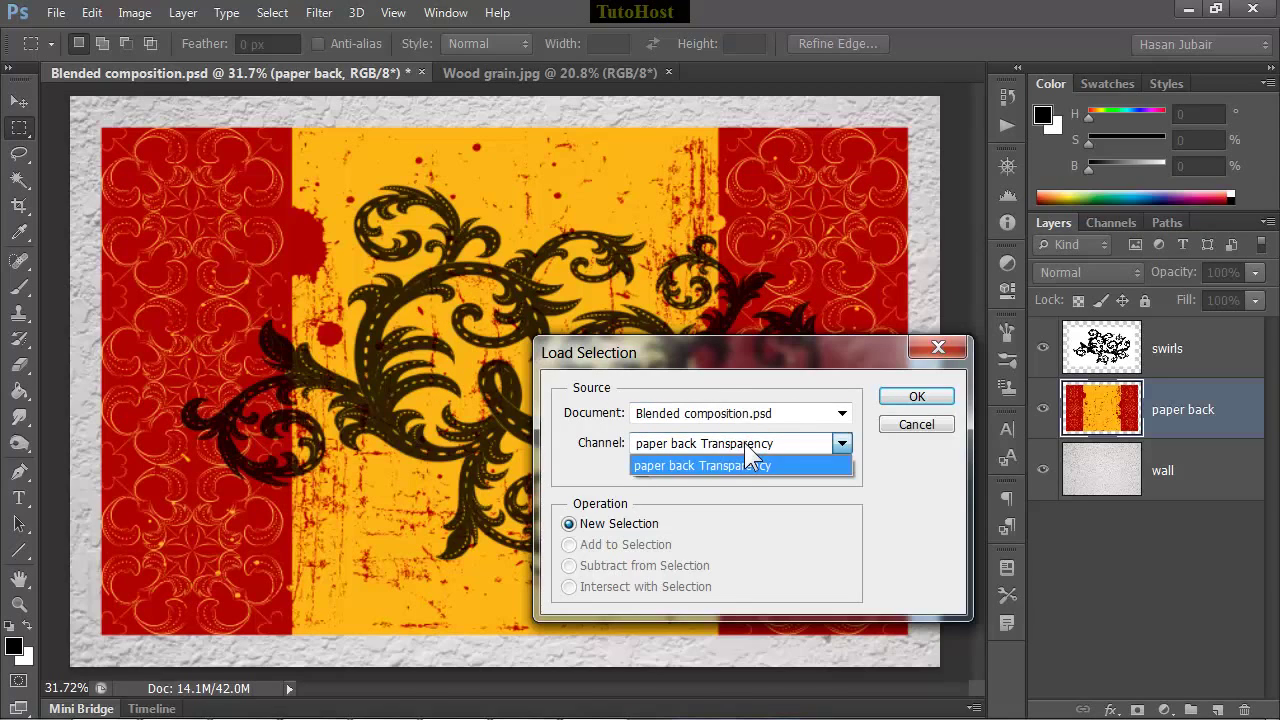
left_click(745, 446)
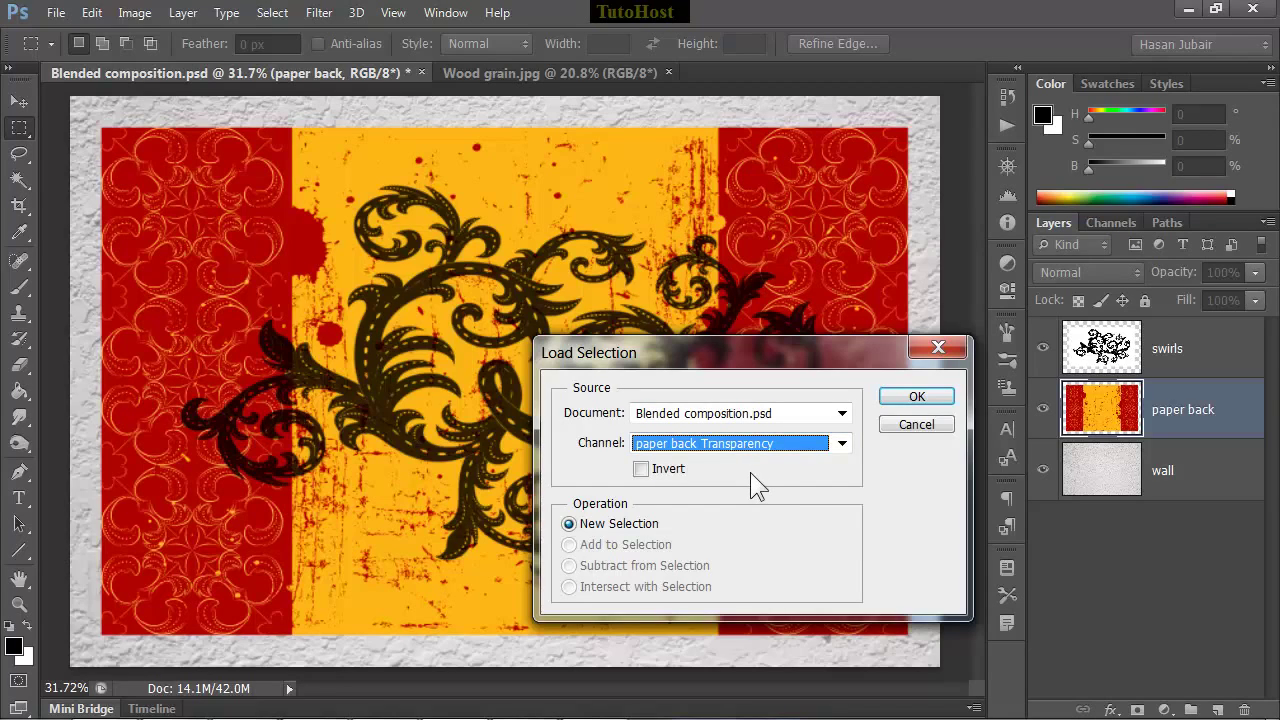
left_click(916, 396)
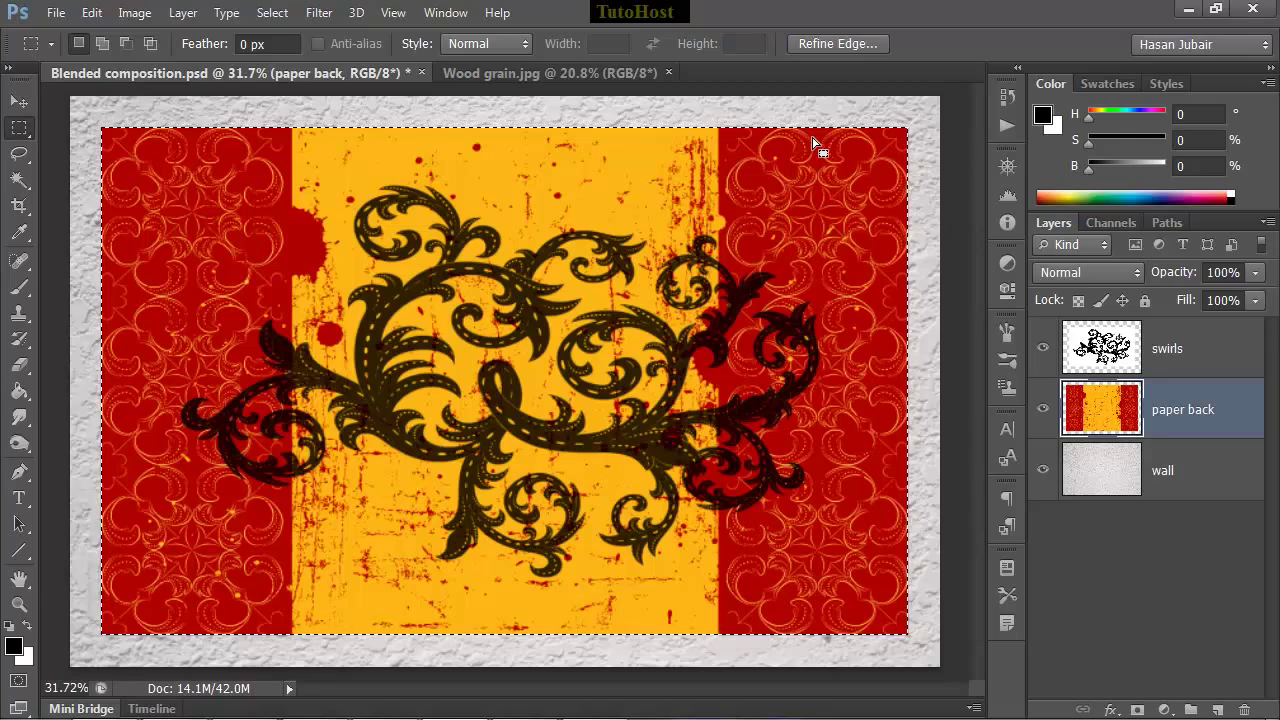
Deselect everything and reload the selection directly from the paper back layer's outline.
key("ctrl+d")
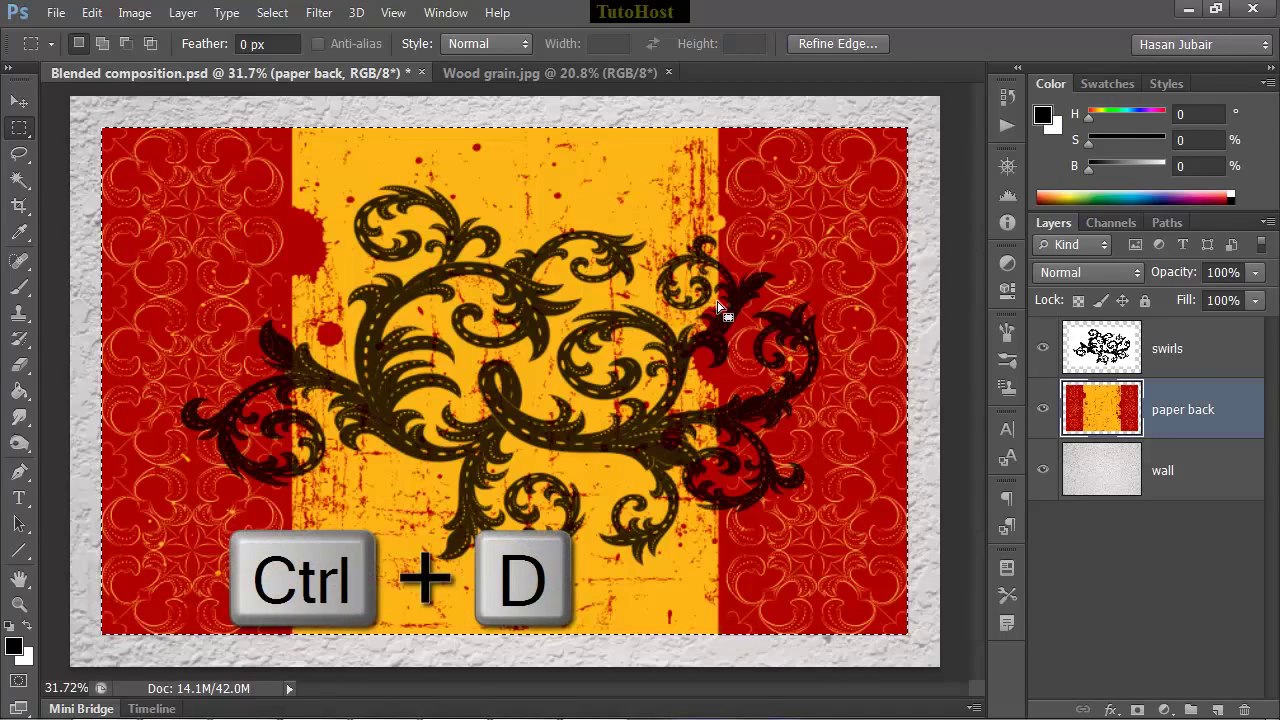
key("ctrl+d")
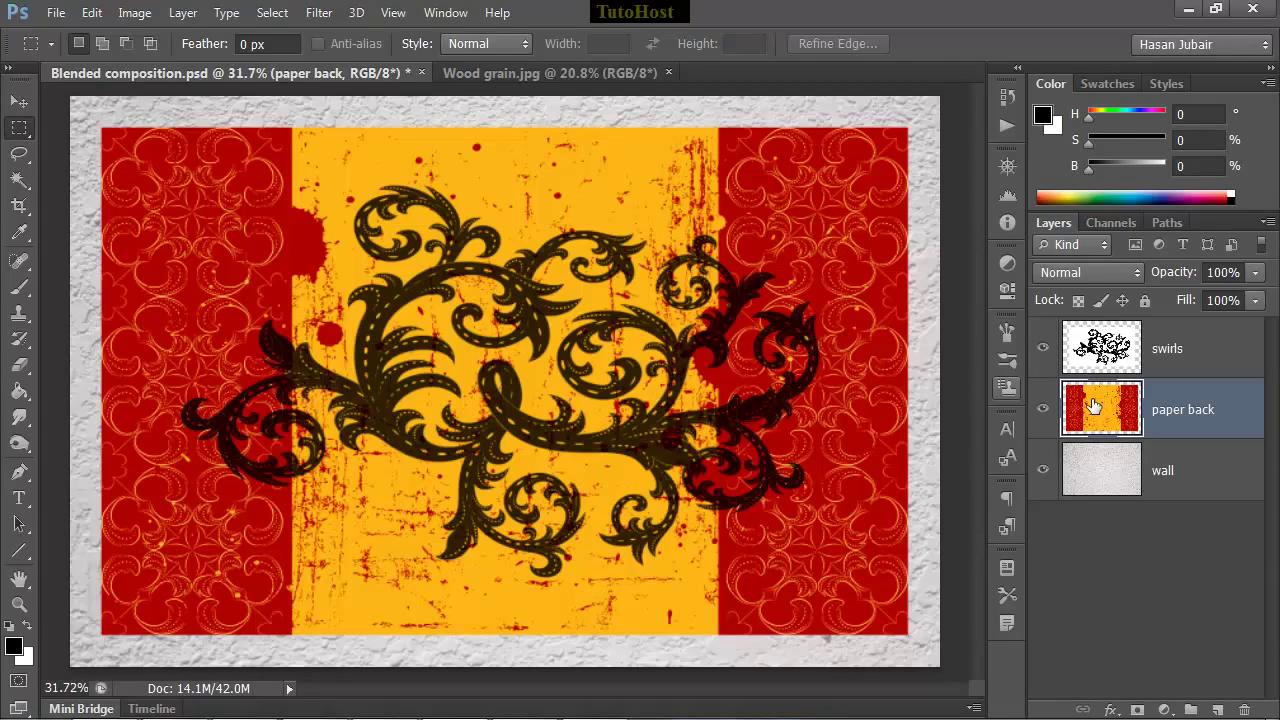
key("ctrl")
left_click(1108, 412, "ctrl")
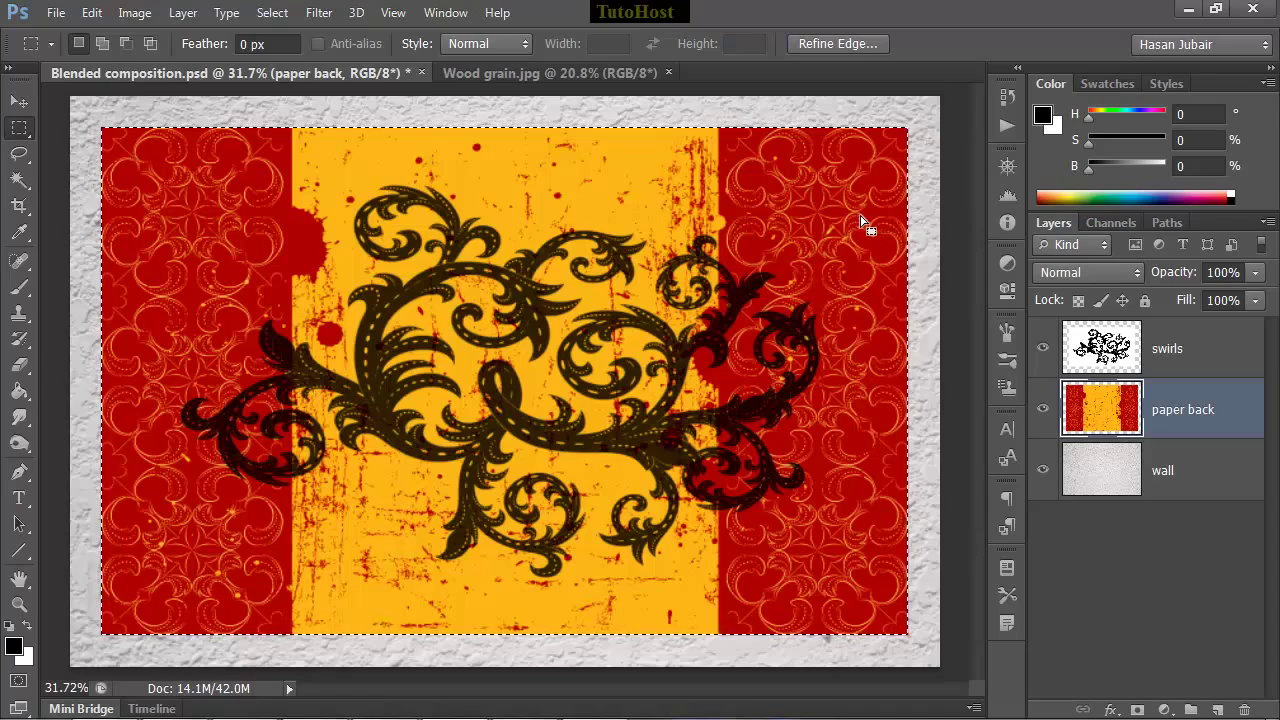
Contract the selection by 200 pixels and invert it to cover the area around the inner rectangle.
left_click(272, 13)
mouse_move(305, 293)
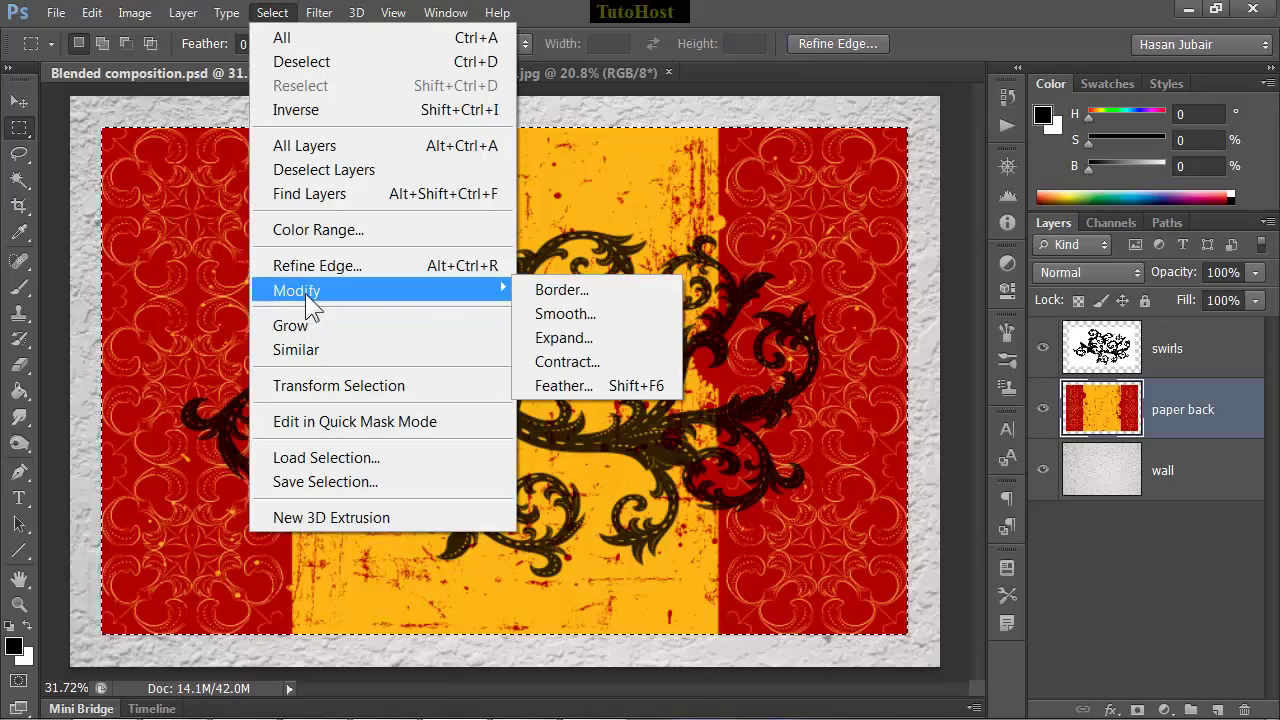
left_click(600, 362)
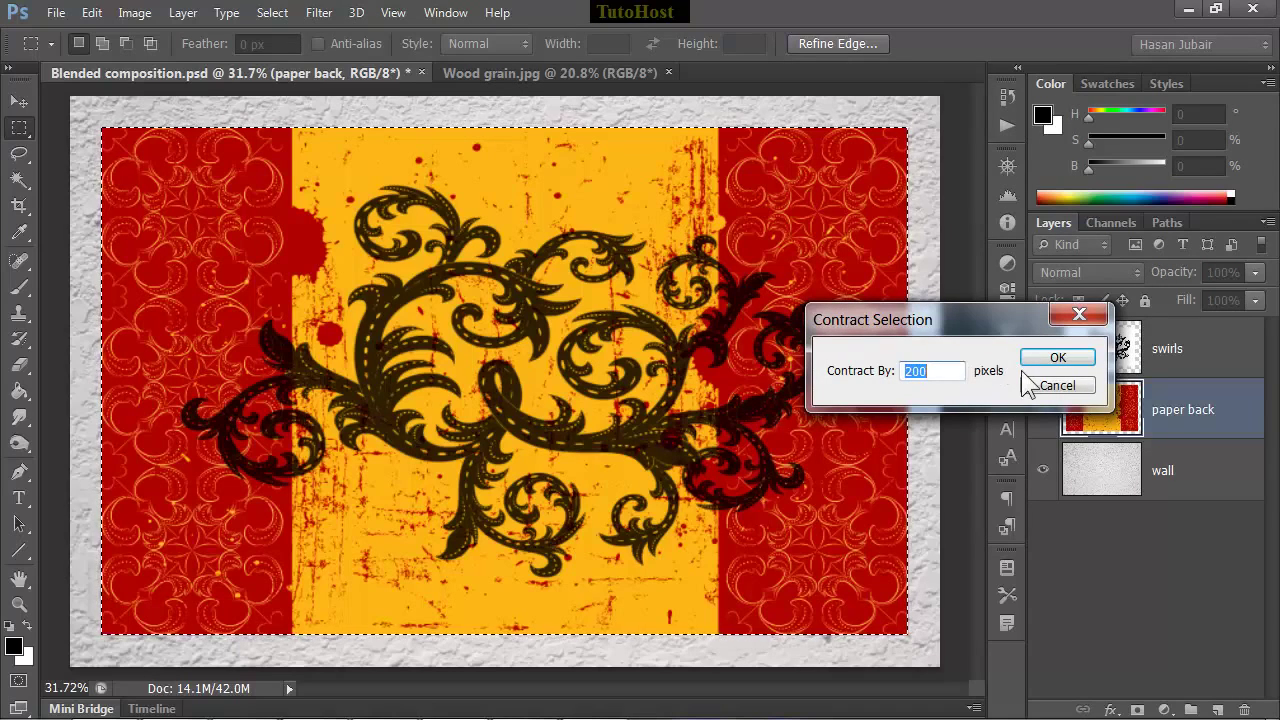
left_click(1057, 357)
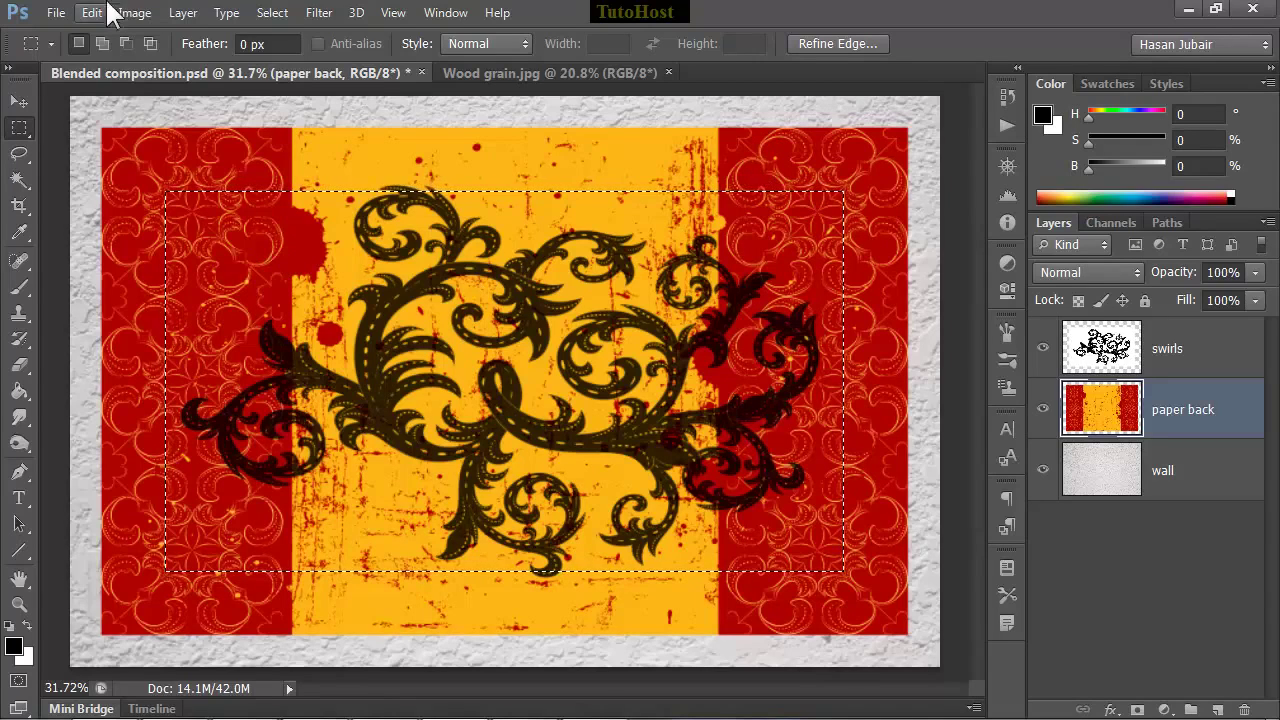
left_click(272, 14)
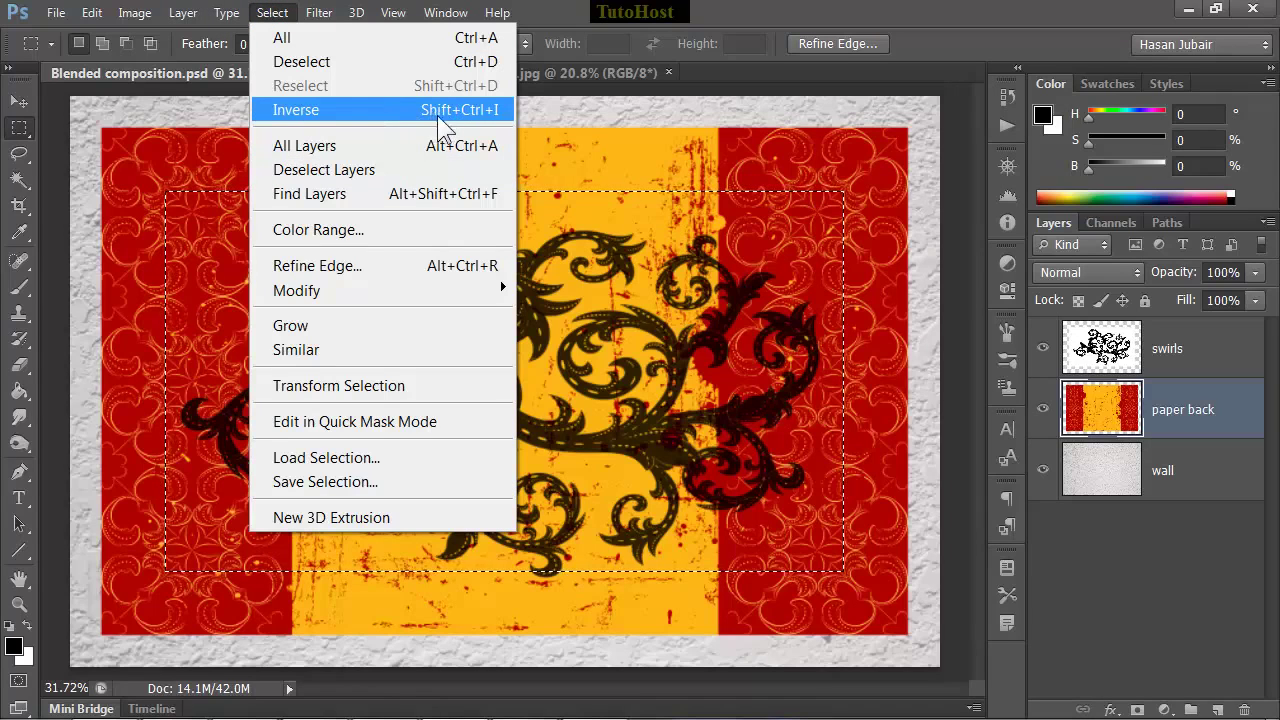
left_click(486, 112)
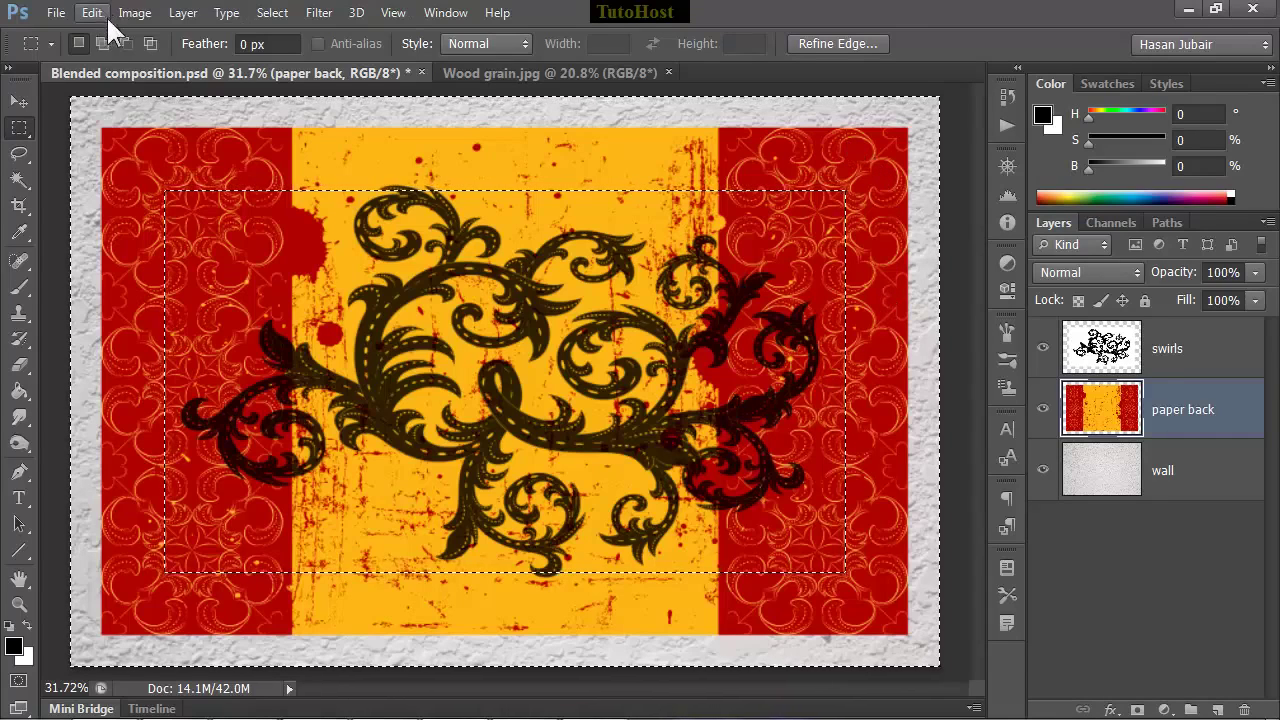
Copy the selected border of paper back onto a new layer and move that layer above swirls.
left_click(183, 13)
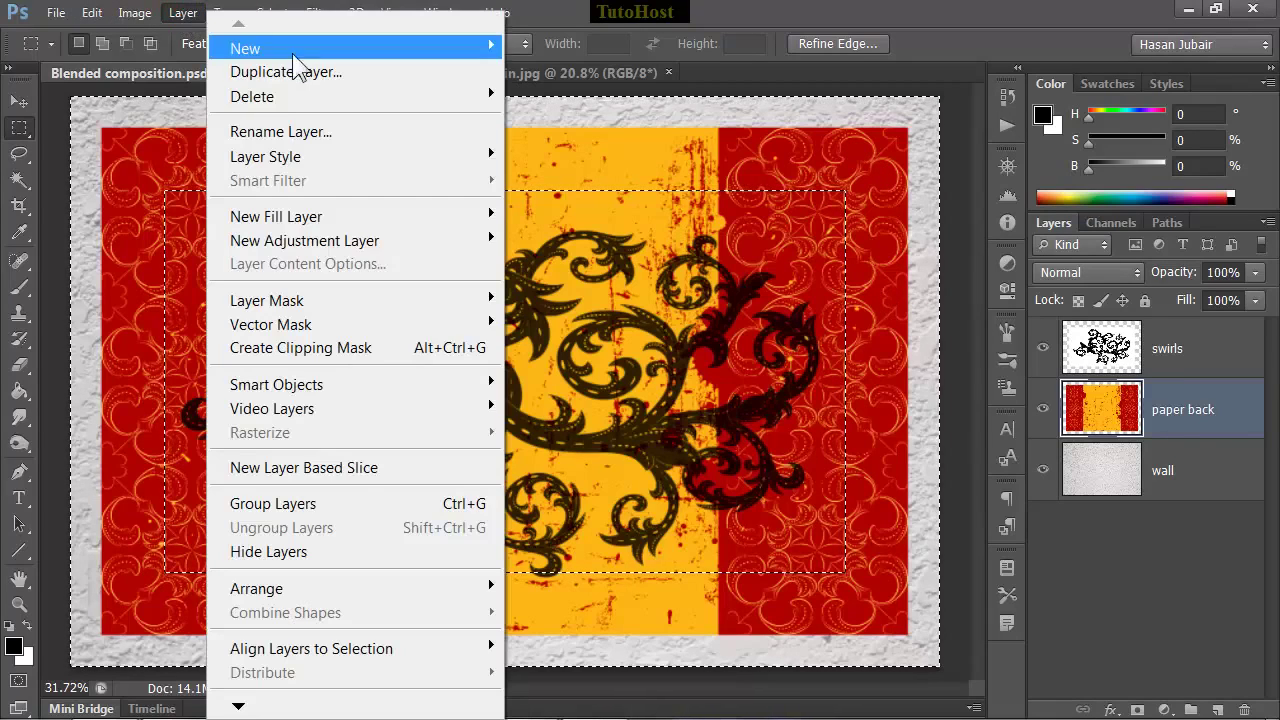
mouse_move(320, 52)
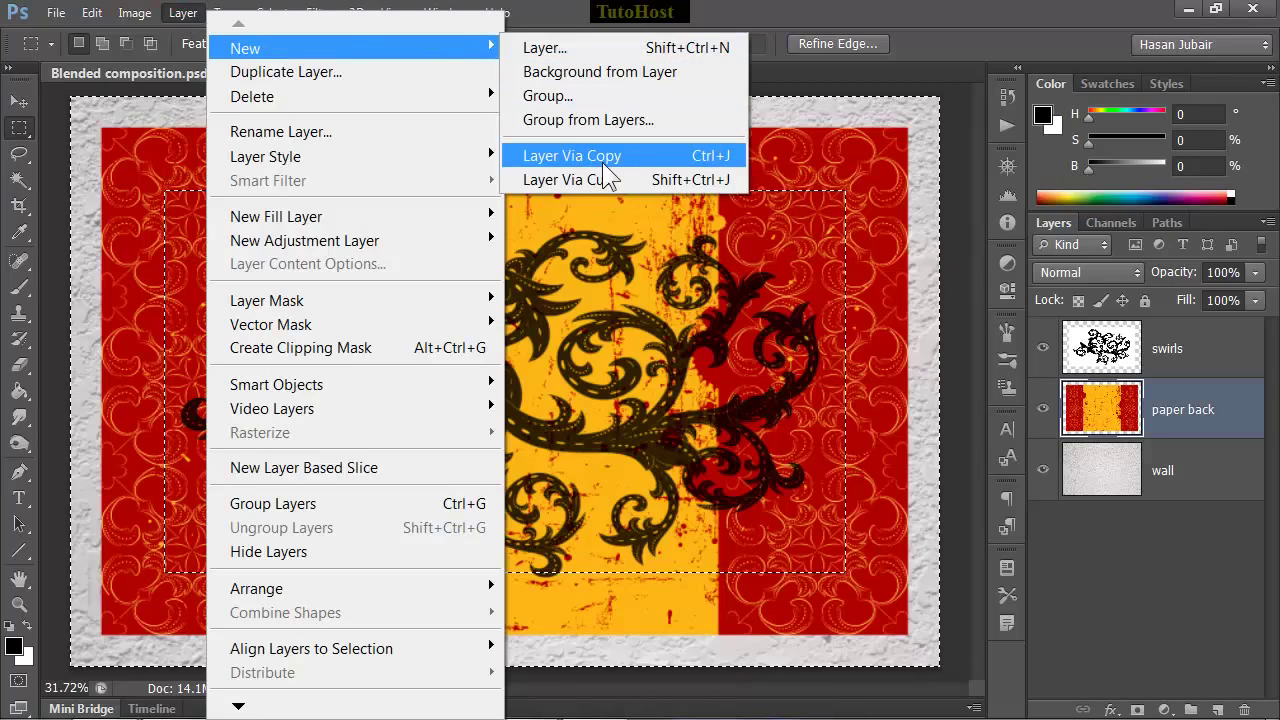
left_click(720, 155)
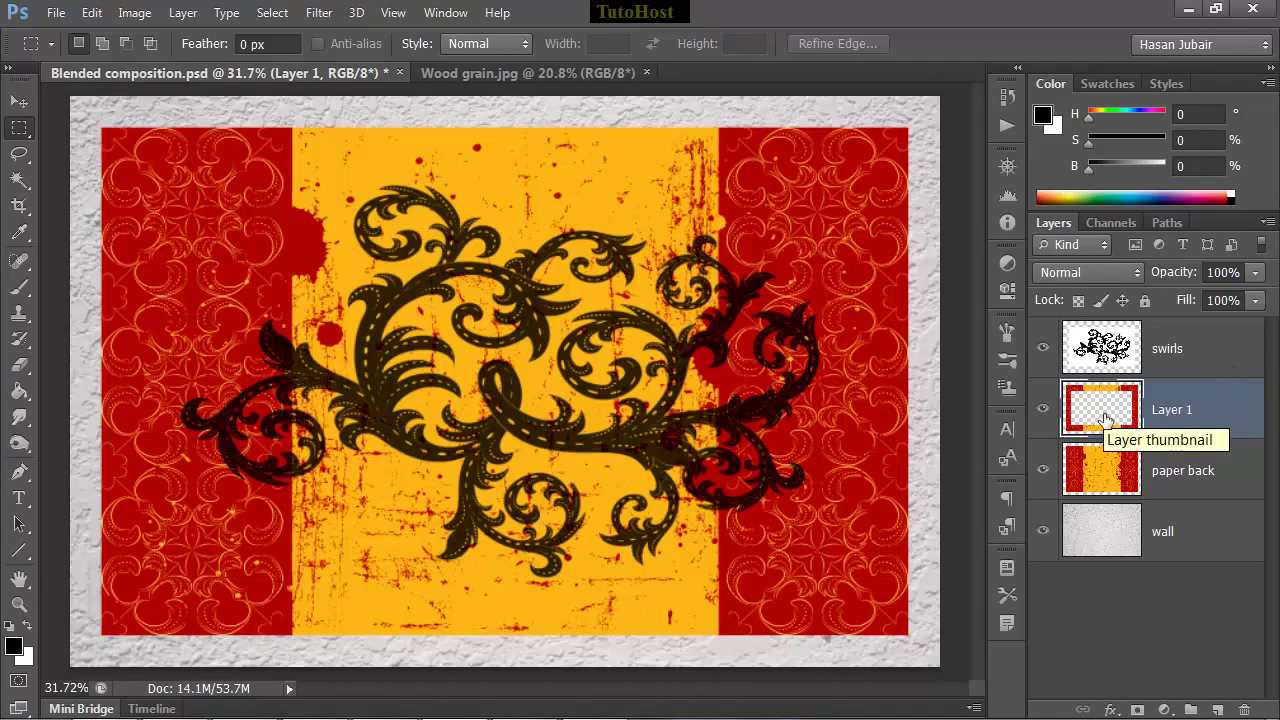
left_click_drag(1104, 418, 1104, 330)
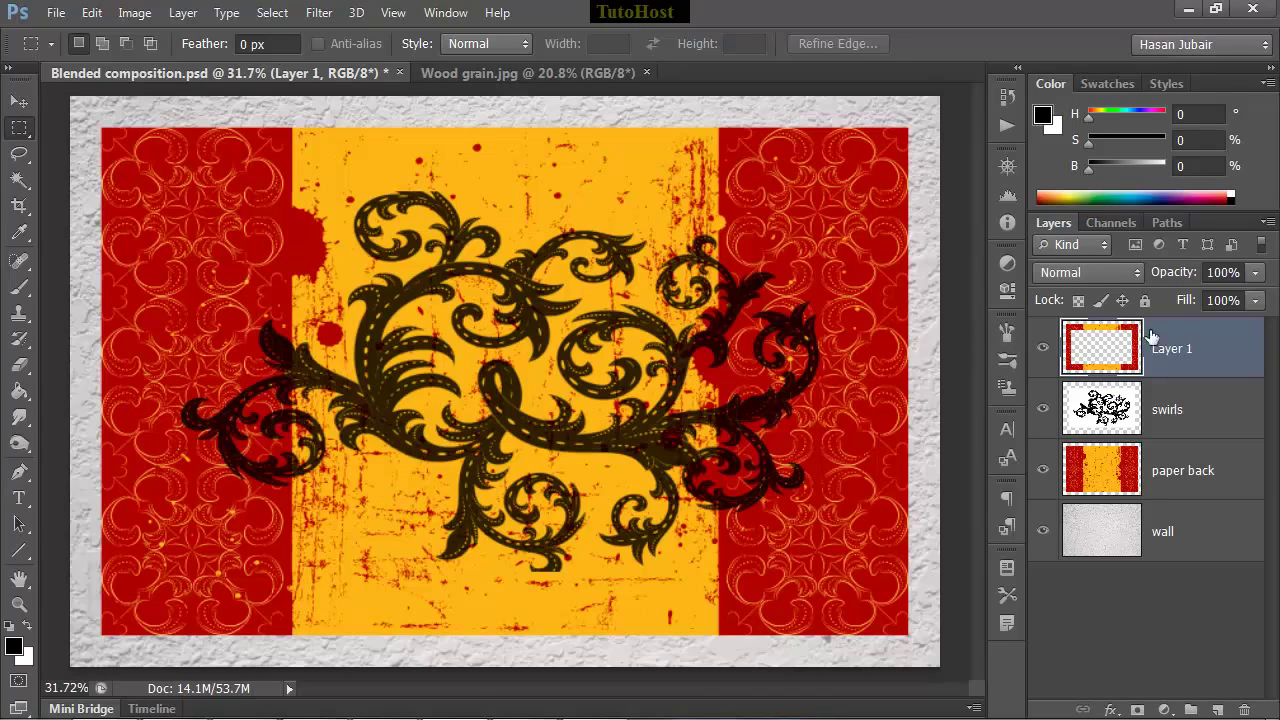
Give the border layer a Drop Shadow with 100% opacity, 25 px distance and 35 px size.
mouse_move(1115, 710)
left_click(1108, 710)
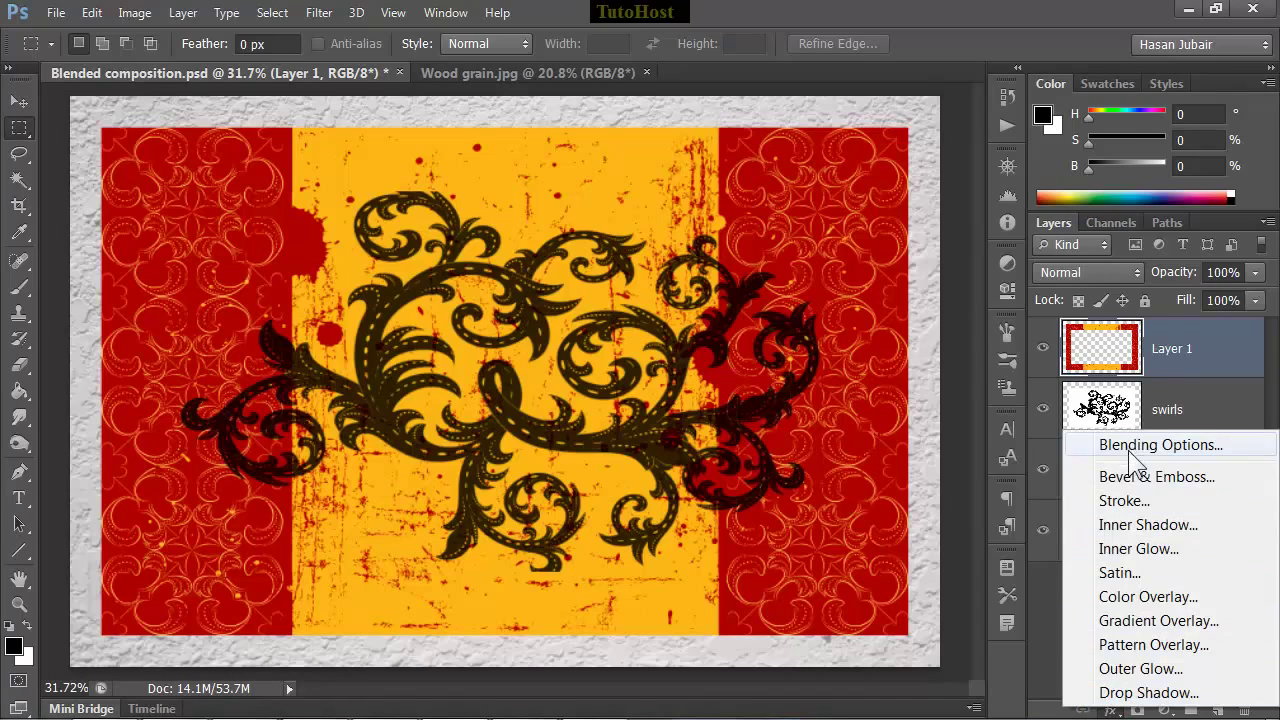
left_click(1140, 700)
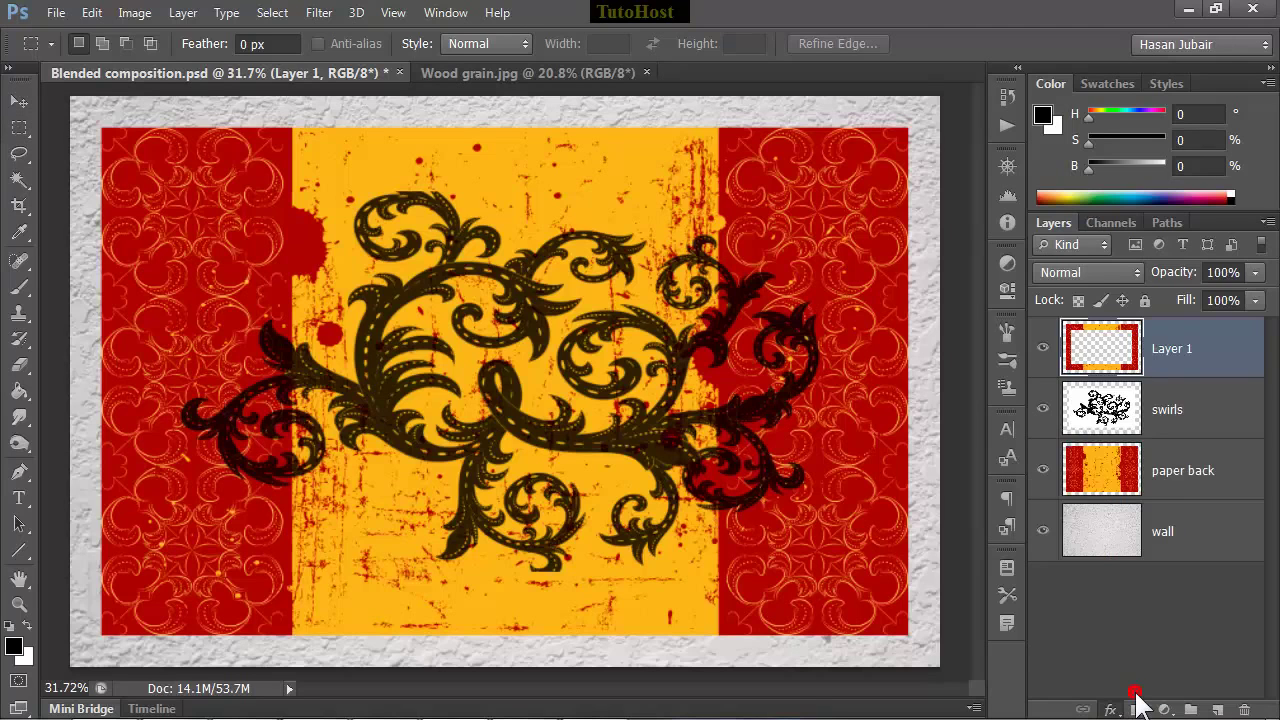
left_click_drag(769, 131, 988, 95)
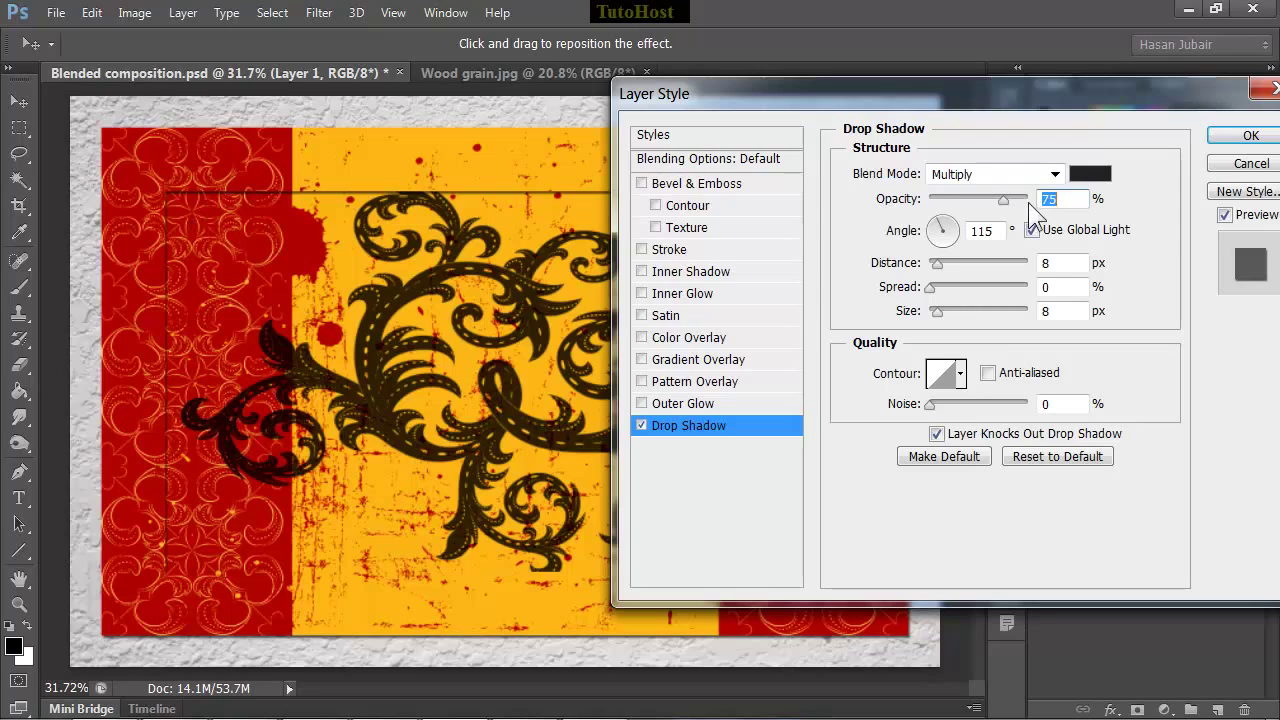
left_click_drag(1003, 201, 1035, 198)
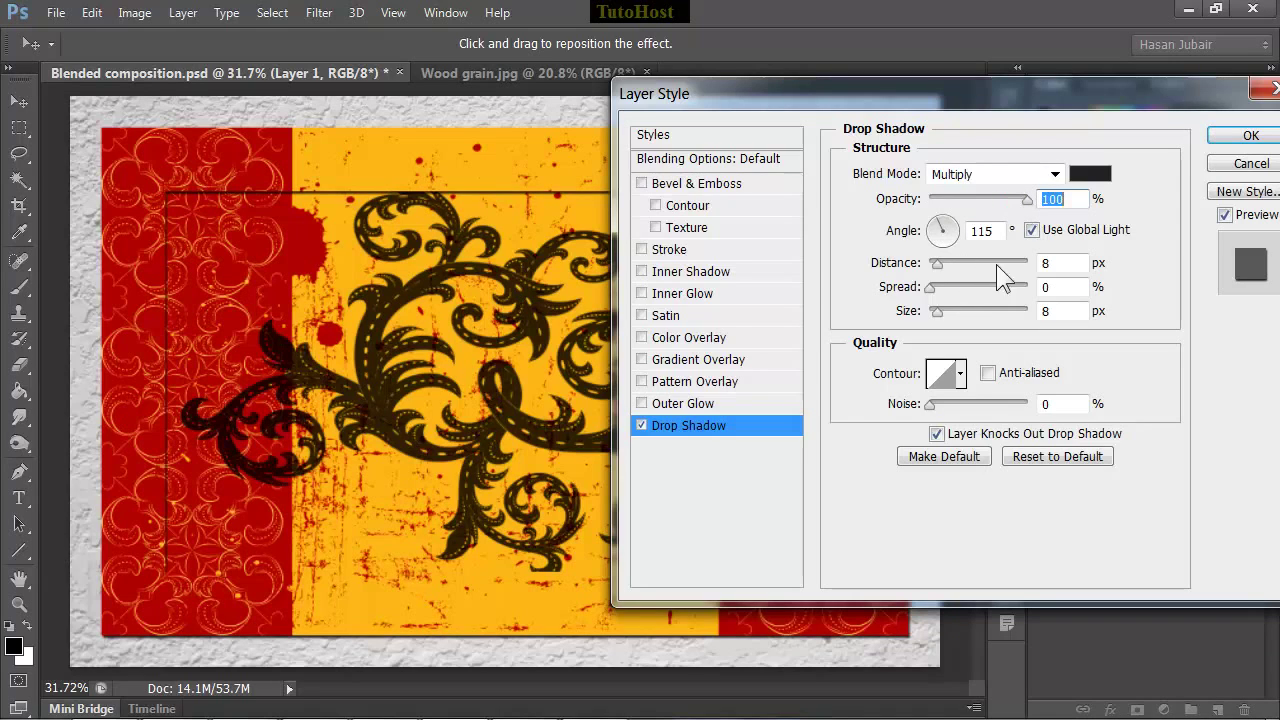
left_click(1058, 262)
type("25")
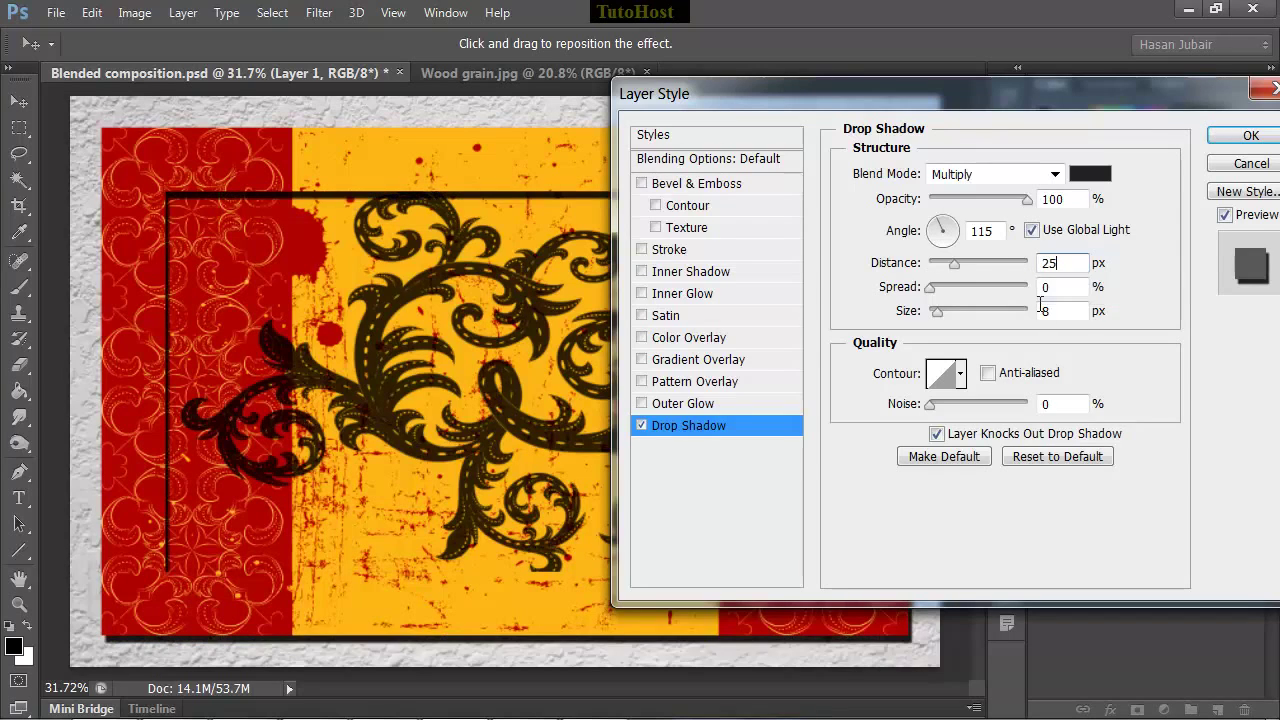
left_click(1052, 310)
type("35")
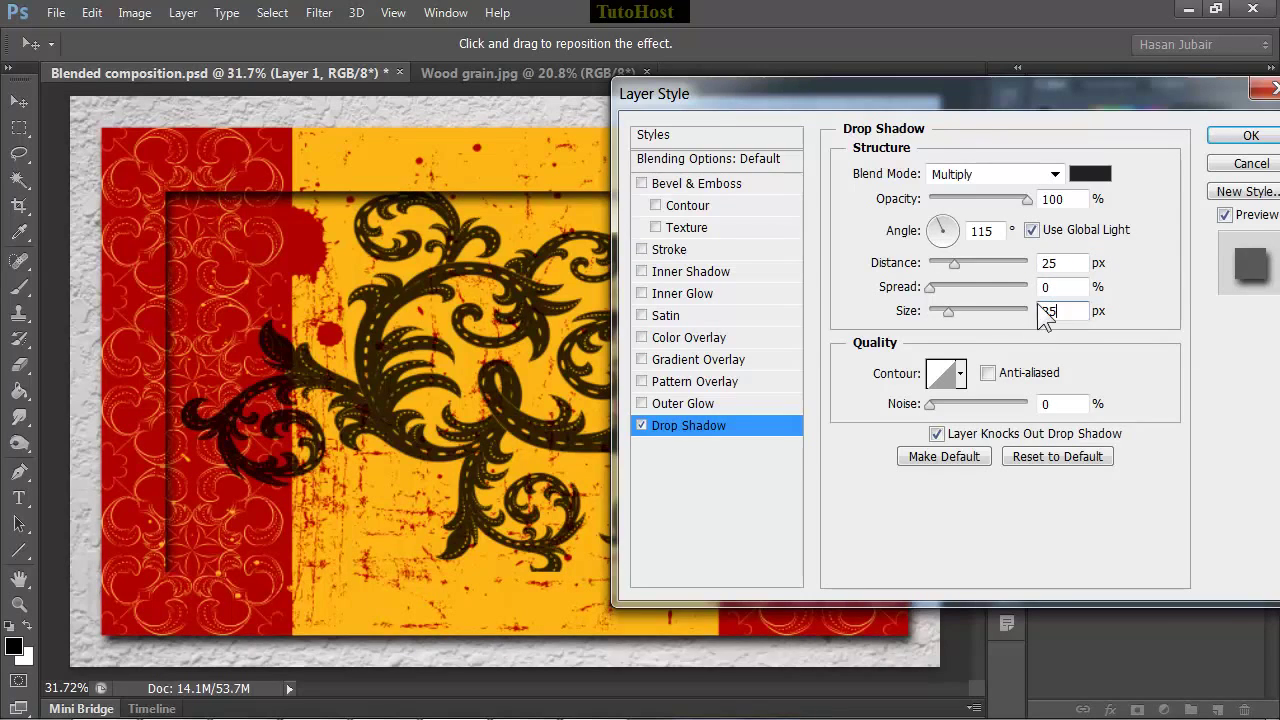
Try a drop shadow size of 32 px and restore it to 35 px.
left_click(1045, 262)
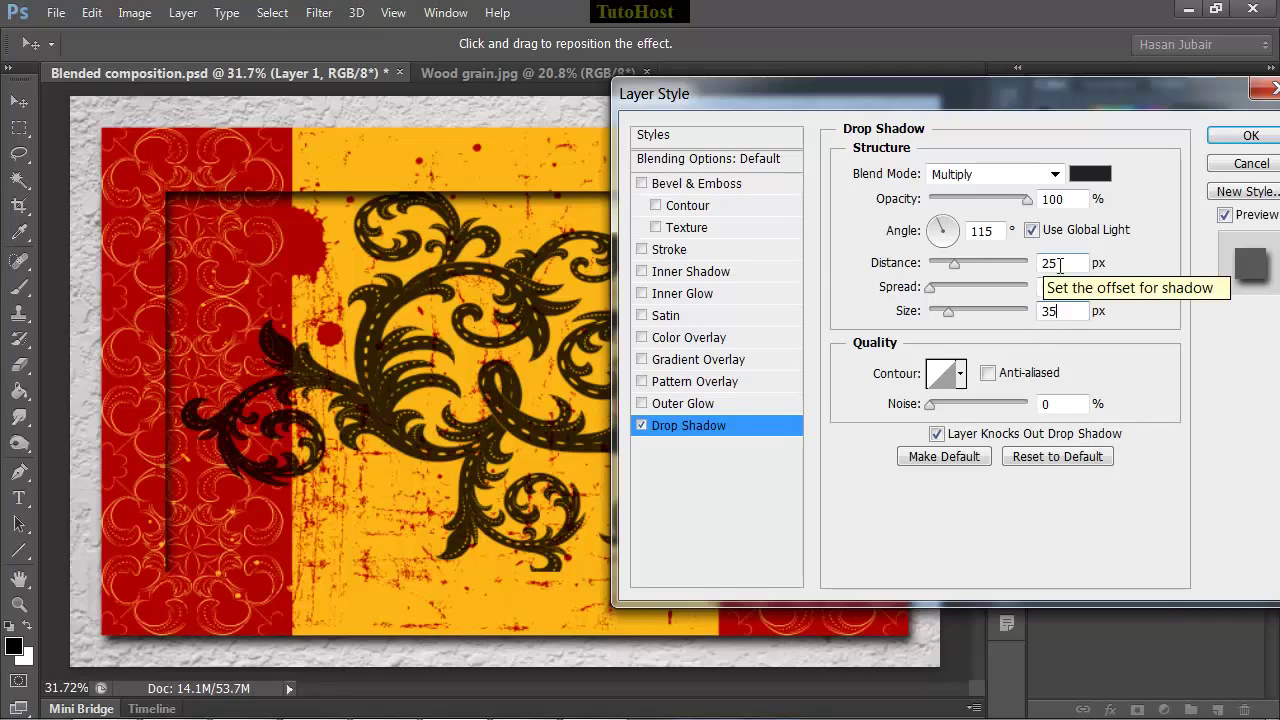
left_click(1063, 311)
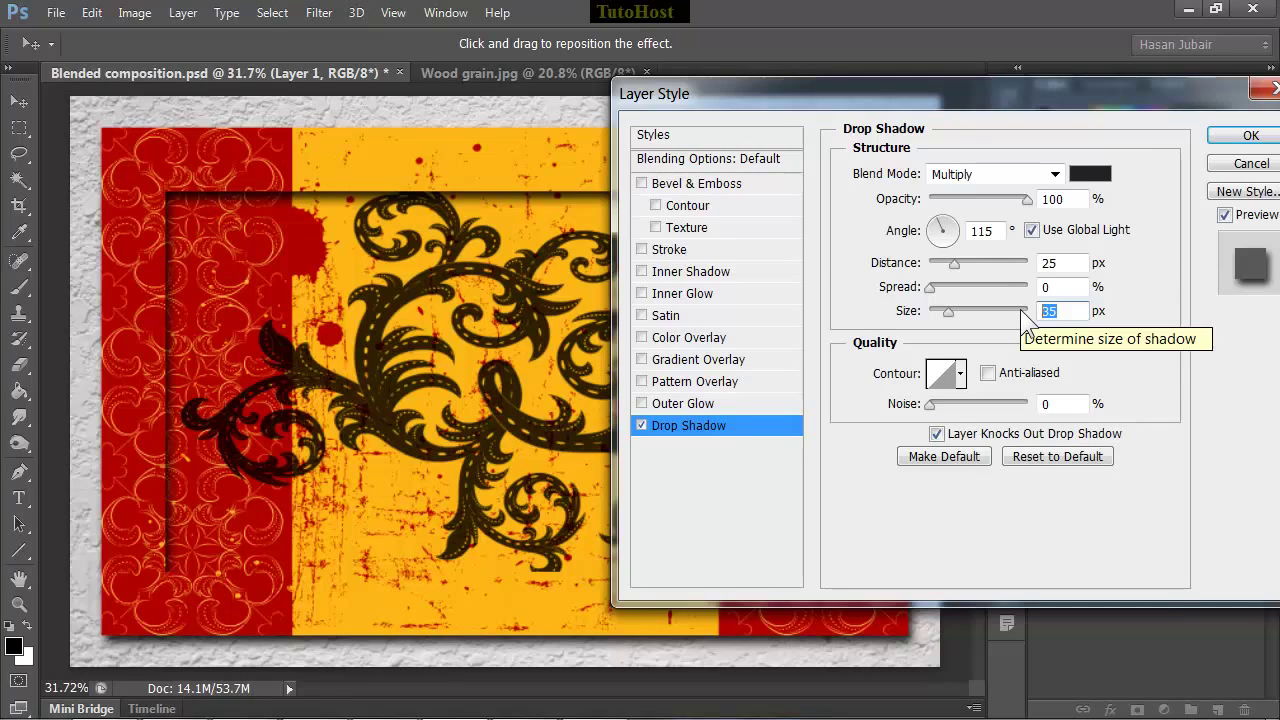
key("Down")
key("Down")
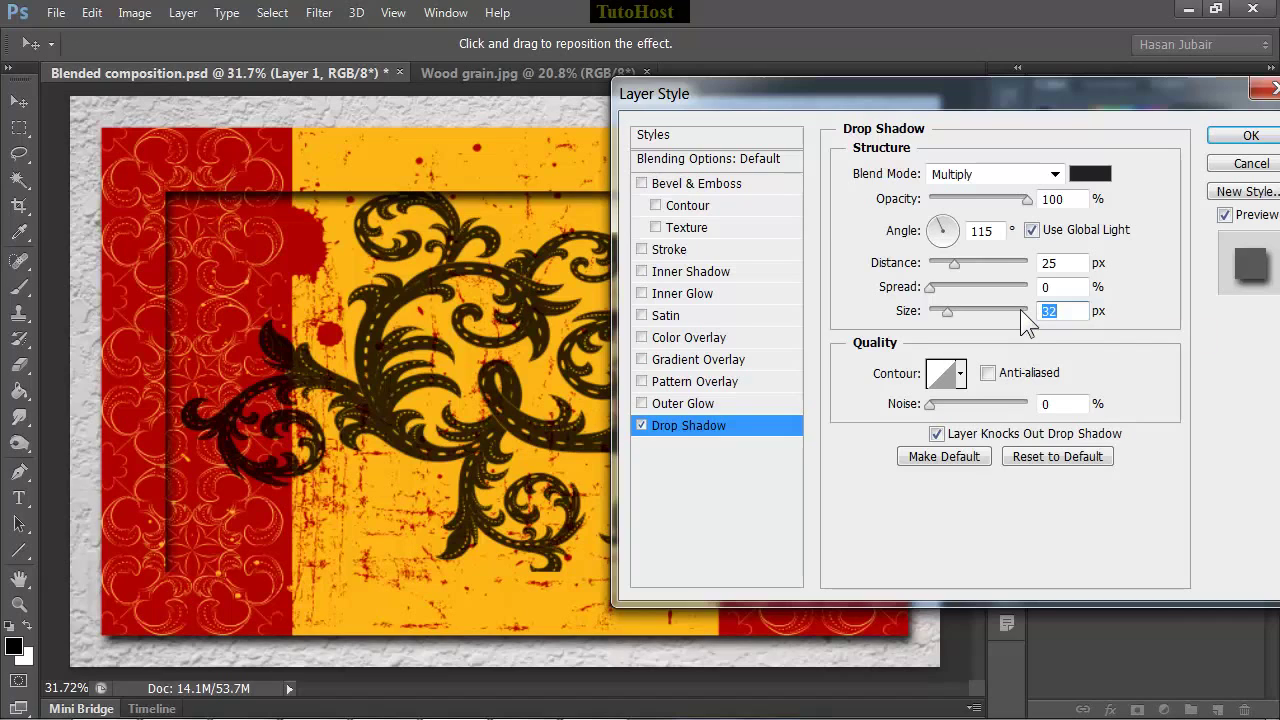
key("Up")
key("Up")
Add Bevel & Emboss with a size of 10 px, 100% highlight opacity and the Chisel Hard technique.
left_click(722, 182)
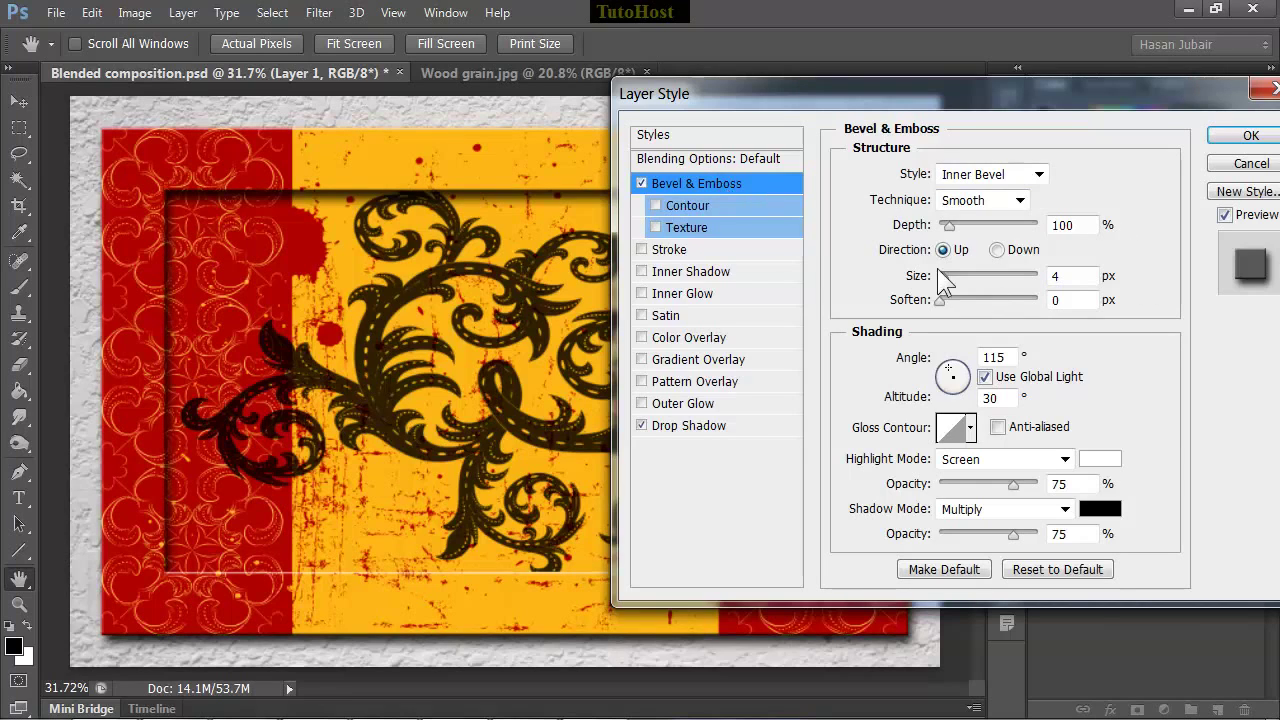
left_click(1066, 276)
type("10")
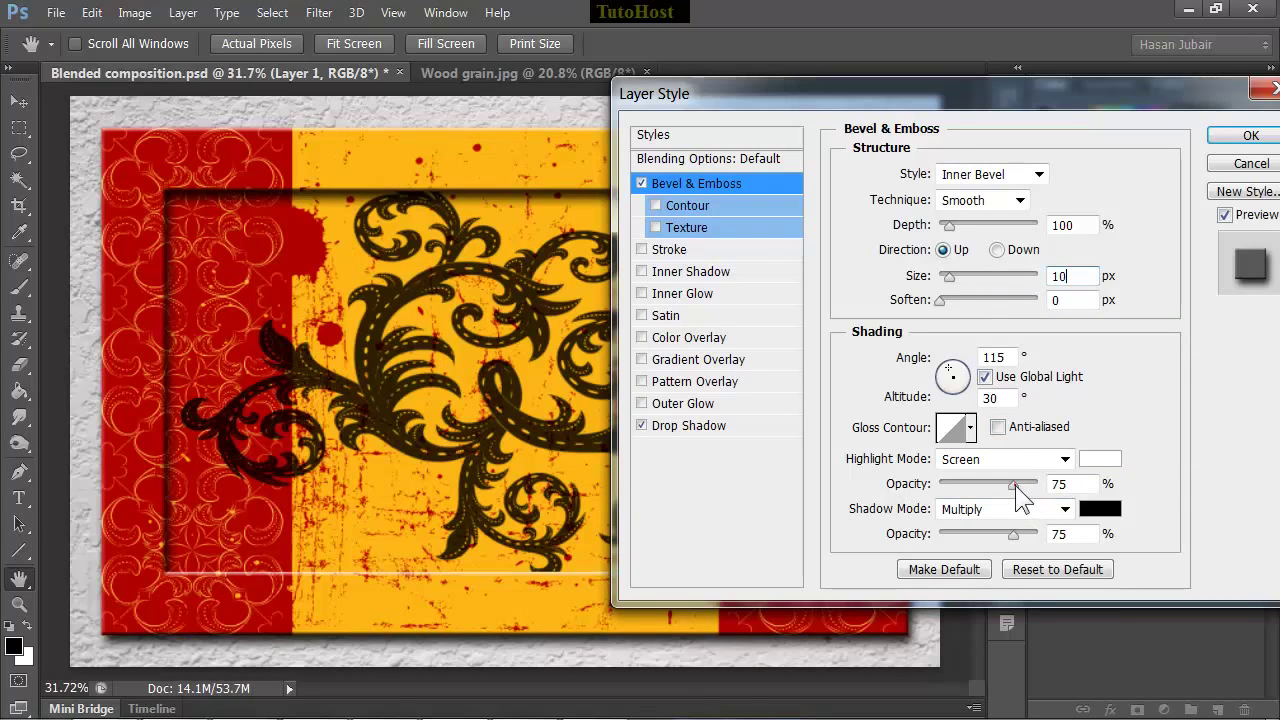
left_click_drag(1014, 484, 1046, 482)
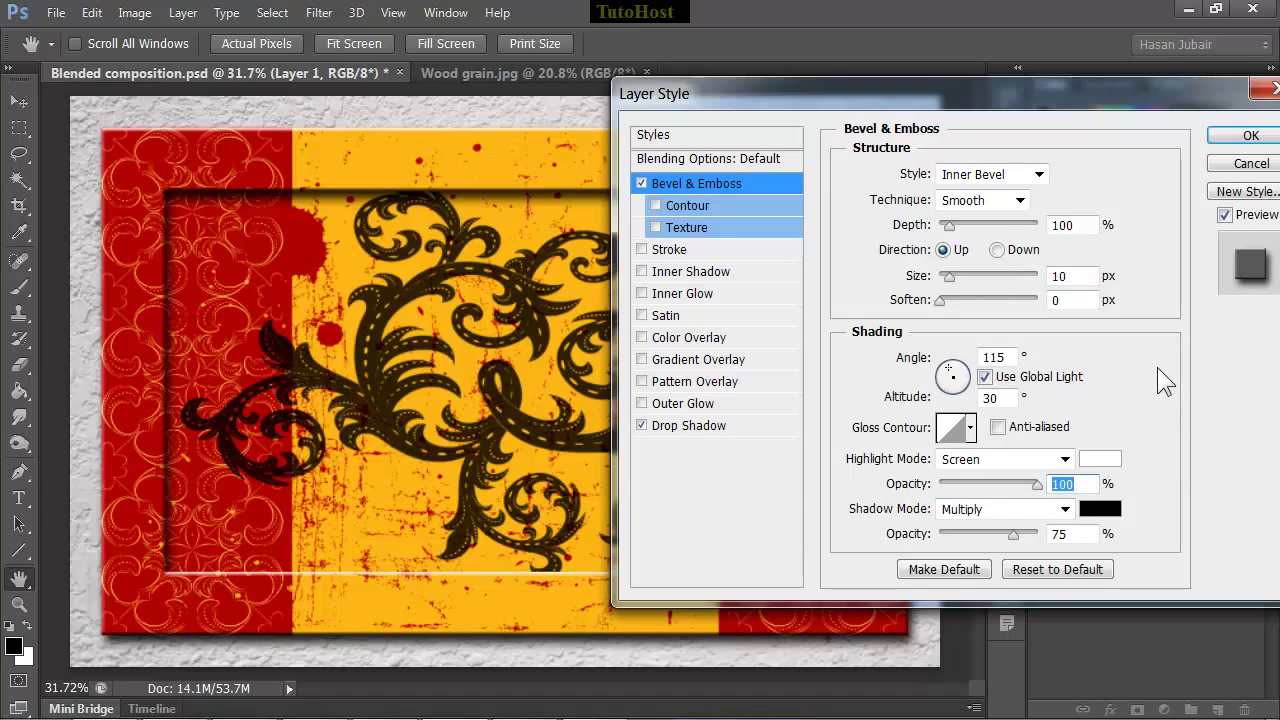
left_click(1004, 201)
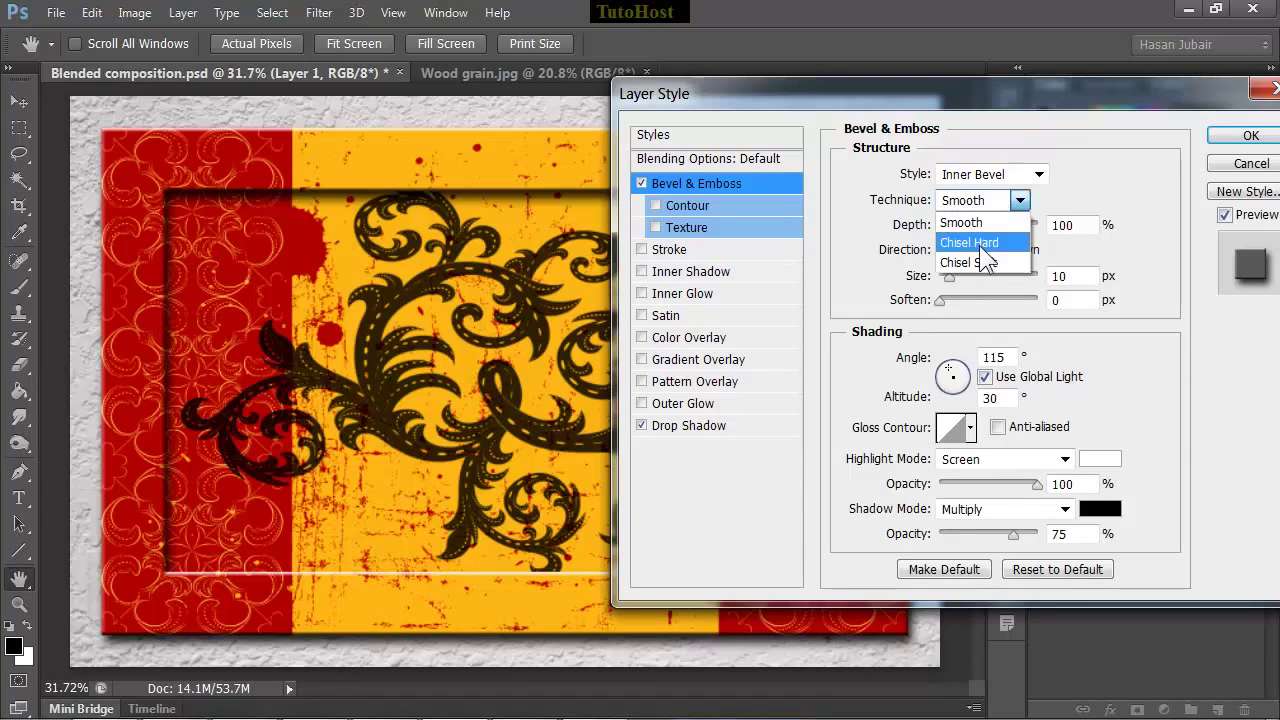
left_click(985, 243)
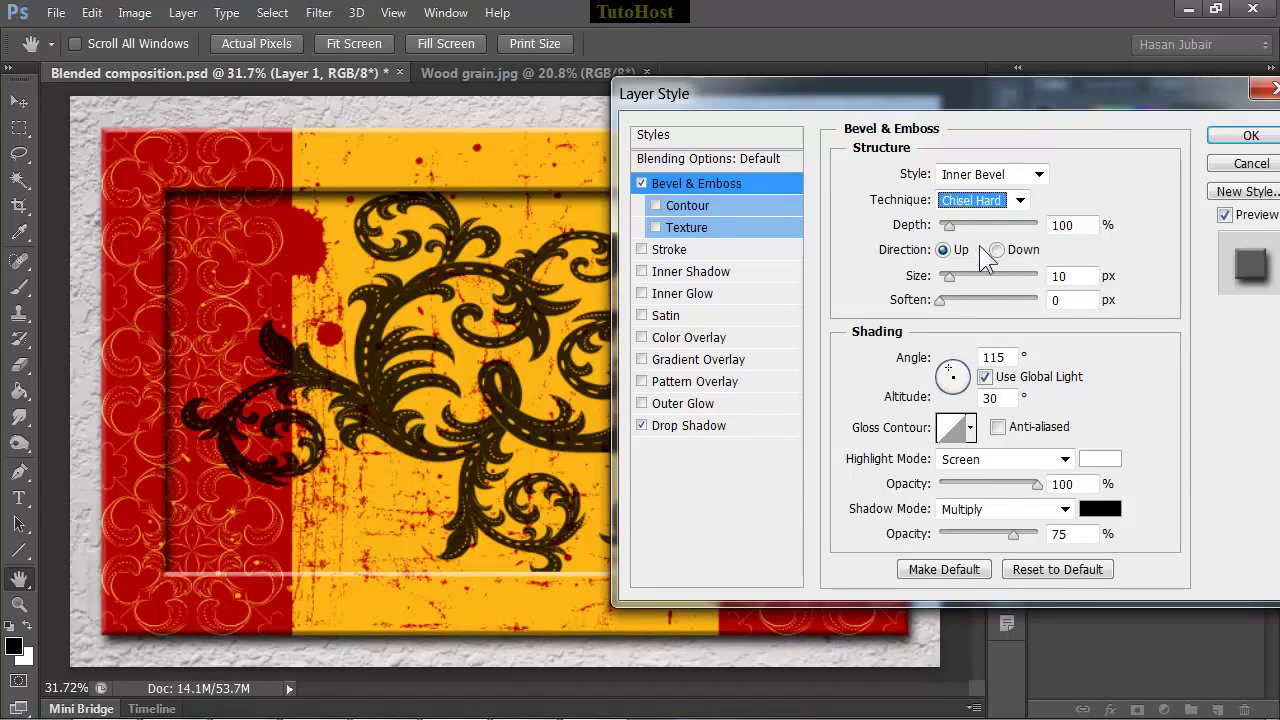
Try a drop shadow angle of 95° with global light and restore it to 115°.
left_click(695, 428)
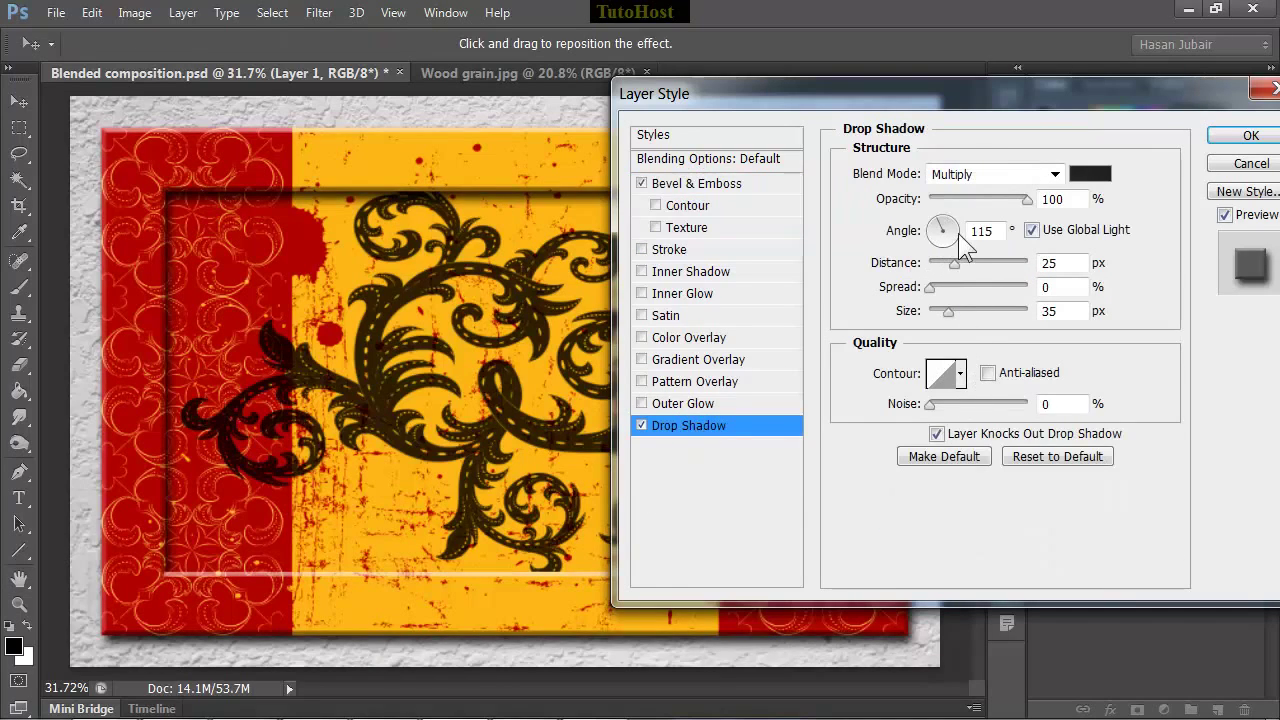
double_click(996, 231)
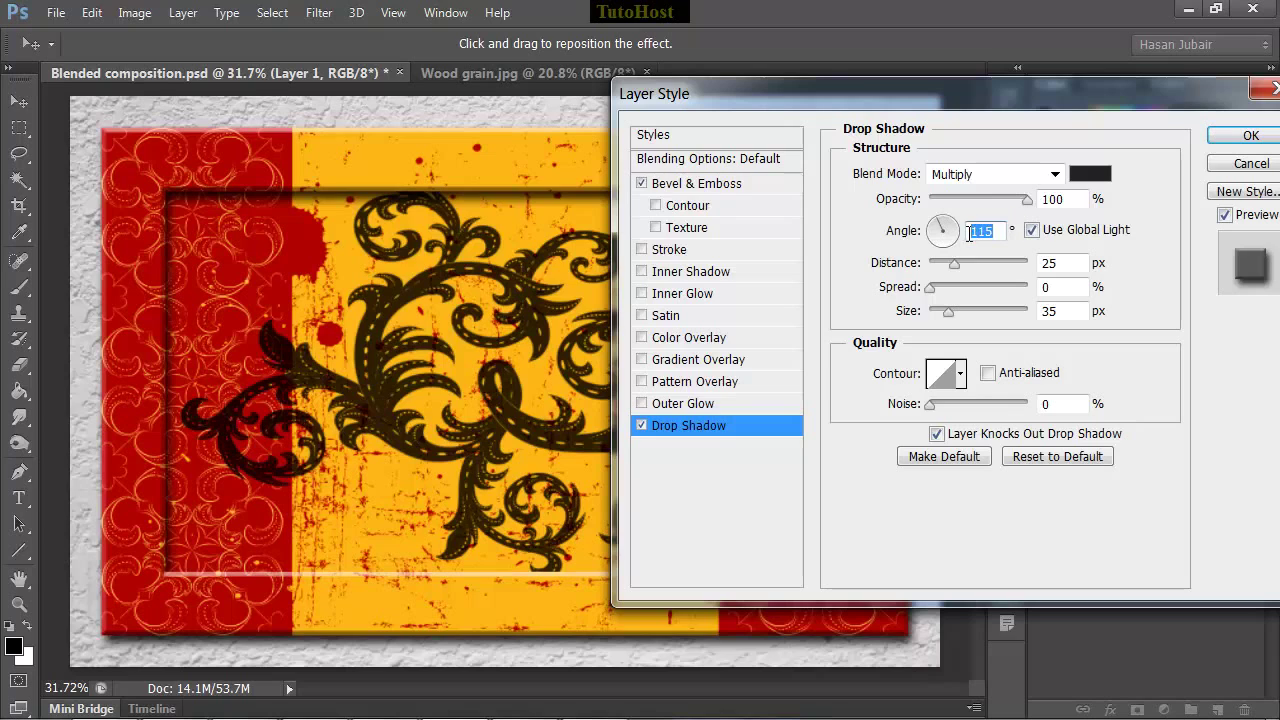
key("Down")
key("Down")
key("Down")
key("Down")
key("Down")
key("Down")
key("Down")
key("Down")
key("Down")
key("Down")
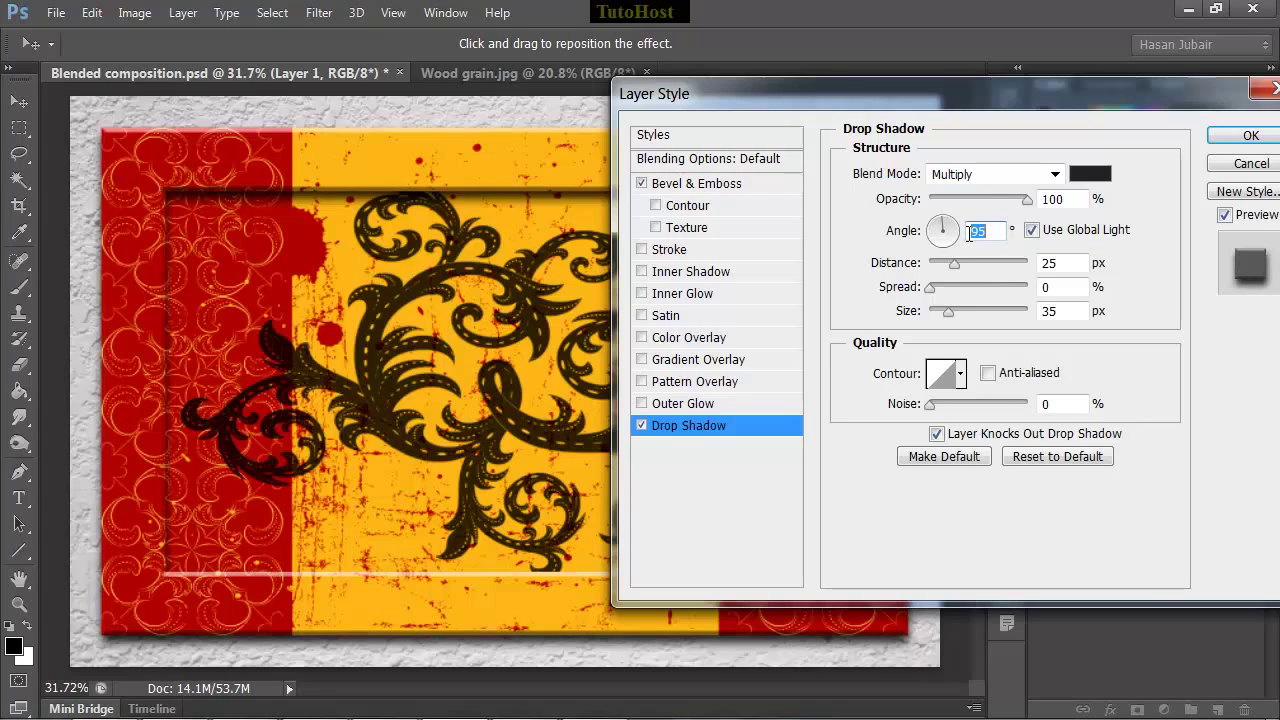
key("Up")
key("Up")
key("Up")
key("Up")
key("Up")
key("Up")
key("Up")
key("Up")
key("Up")
key("Up")
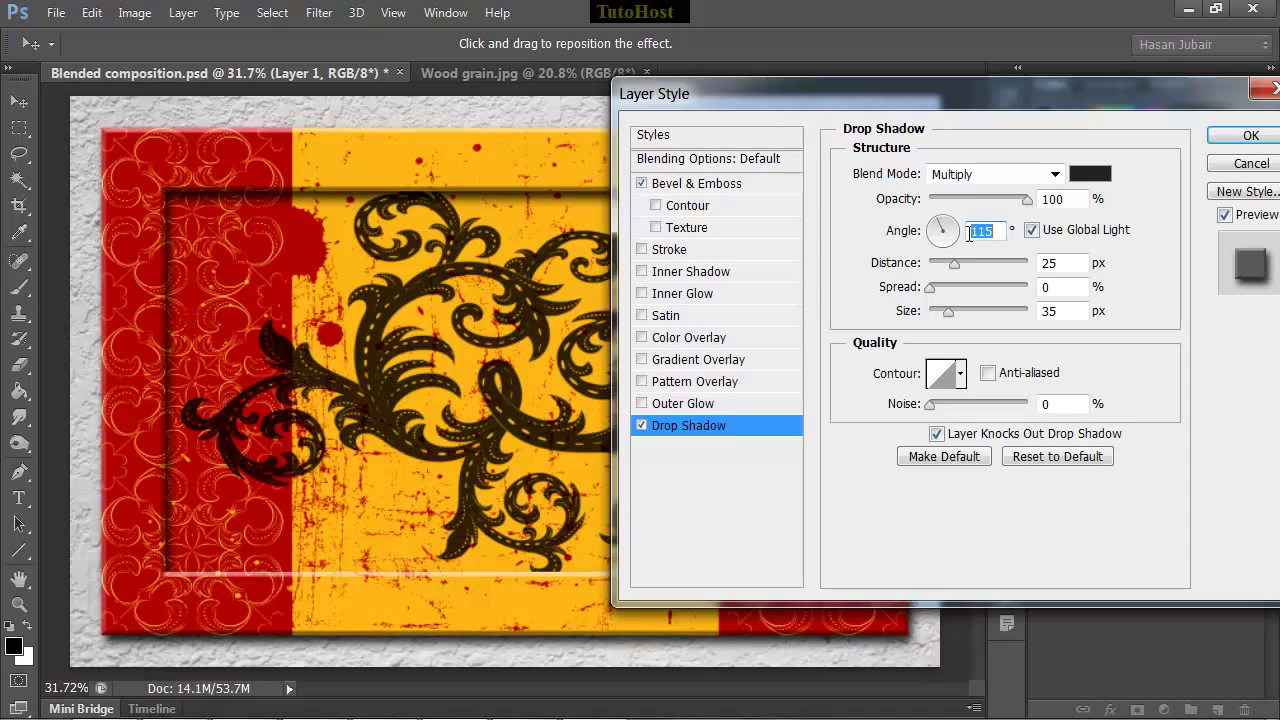
Apply the Drop Shadow and Bevel & Emboss effects to the border layer.
left_click(1250, 135)
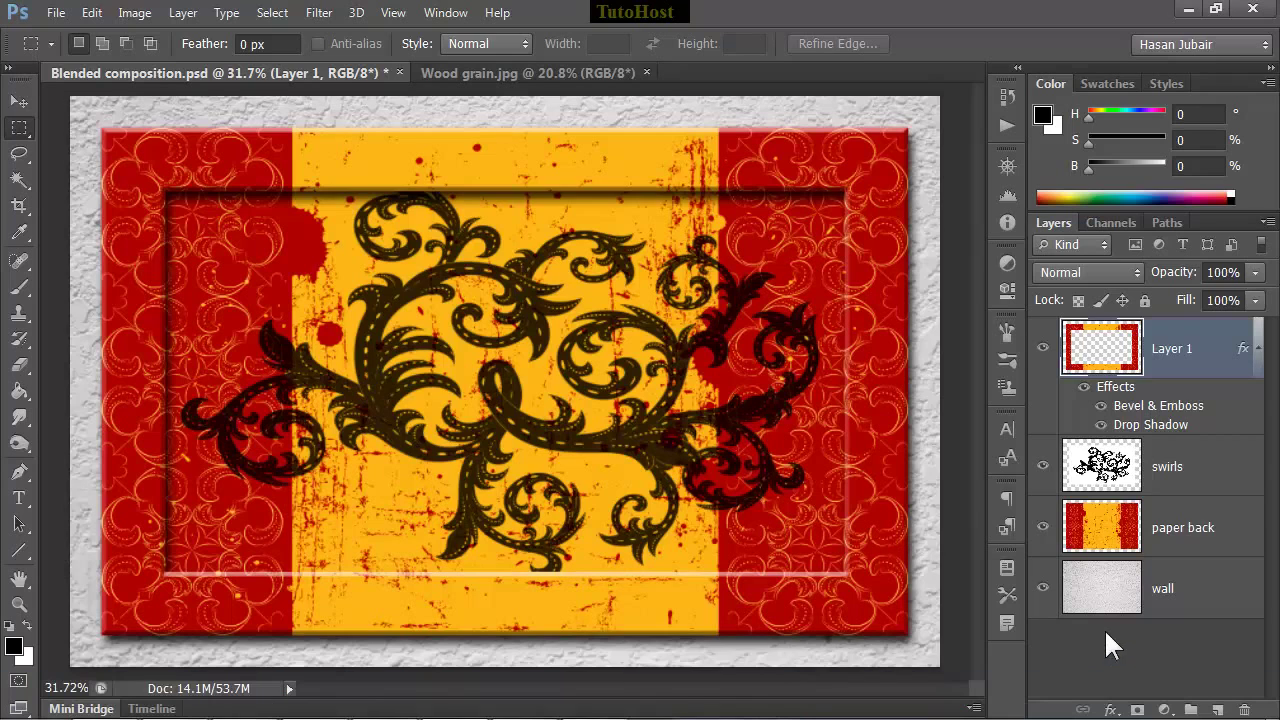
key("ctrl+minus")
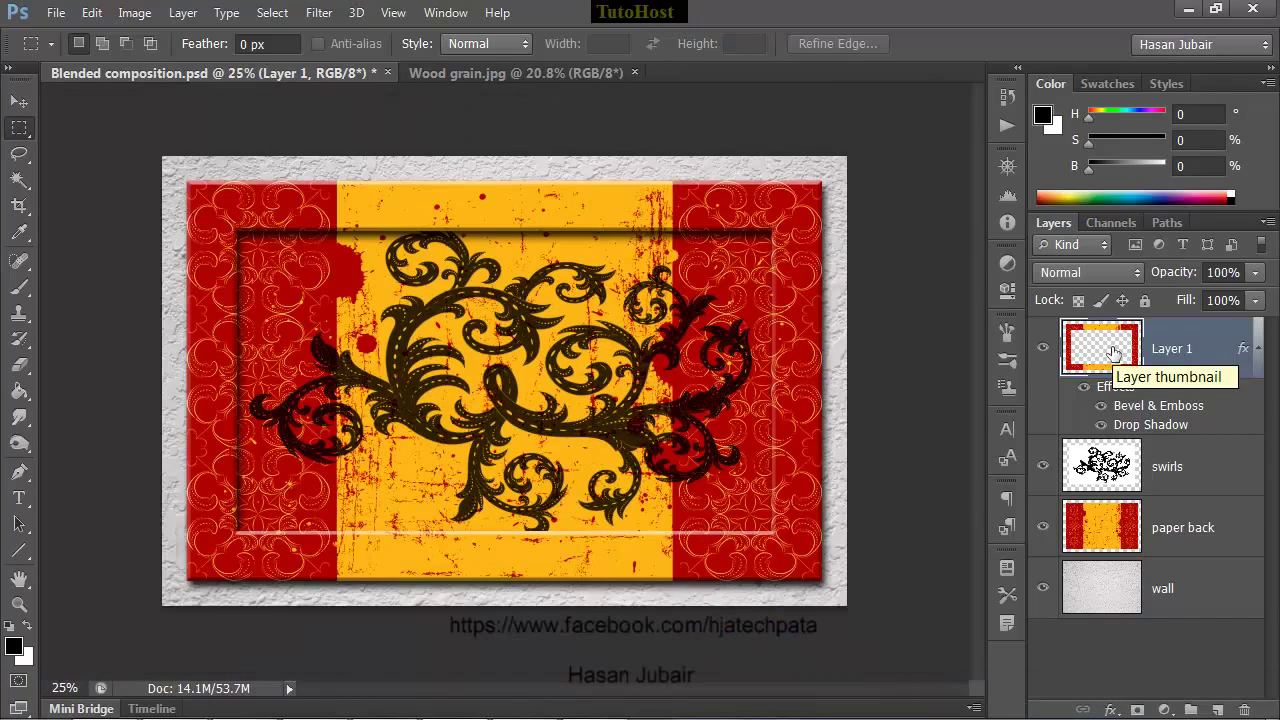